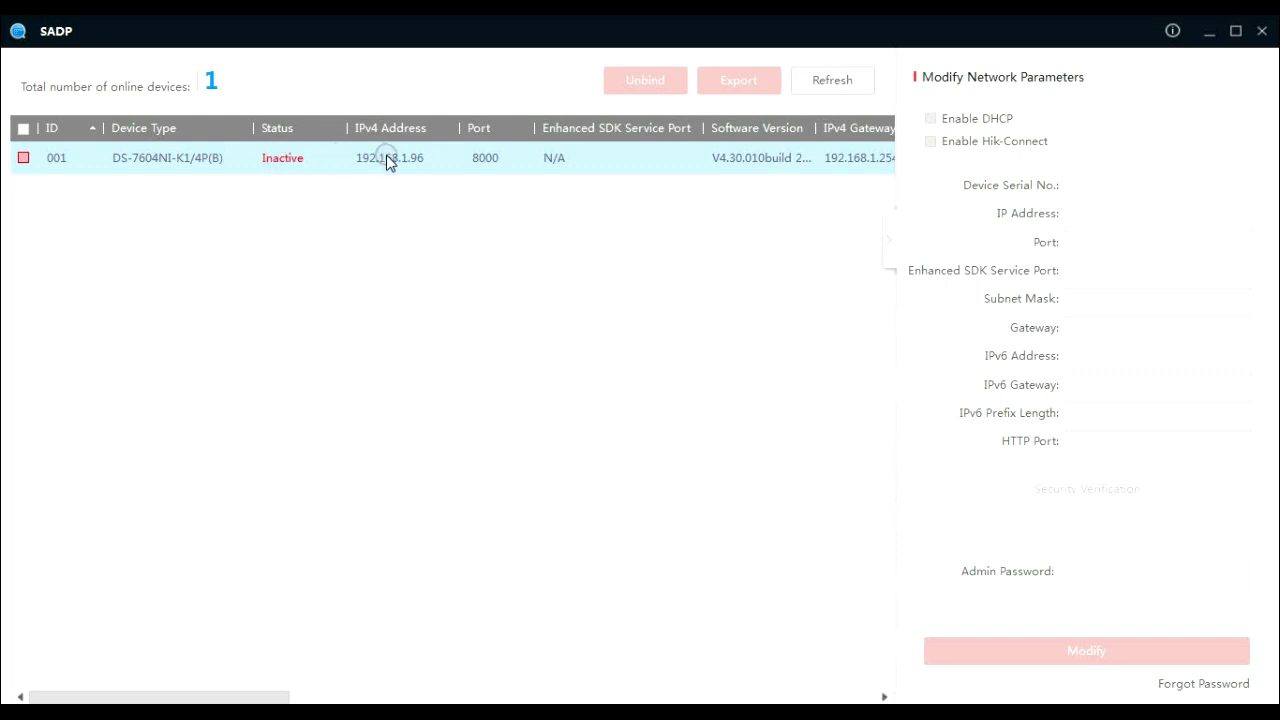
- Select device 001 and enter a strong new admin password, its confirmation, and a channel password
{"action": "left_click", "coordinate": [21, 160]}
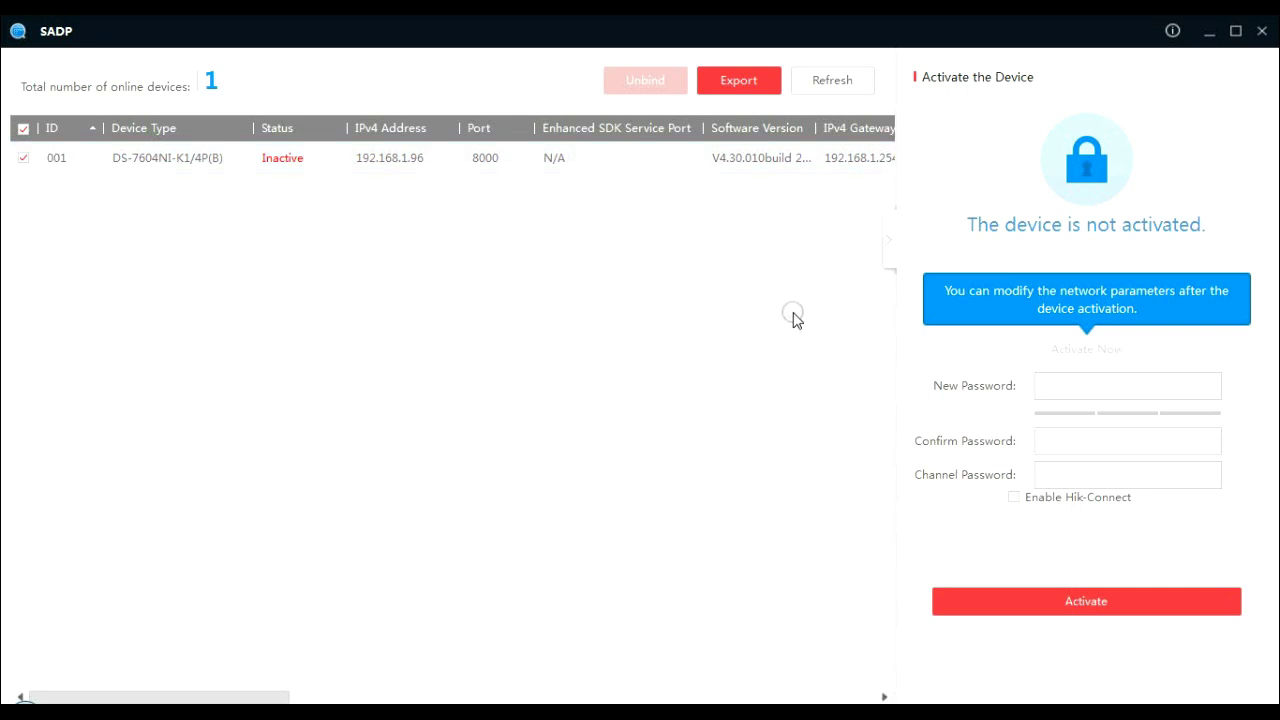
{"action": "left_click", "coordinate": [1105, 390]}
{"action": "left_click", "coordinate": [1105, 390]}
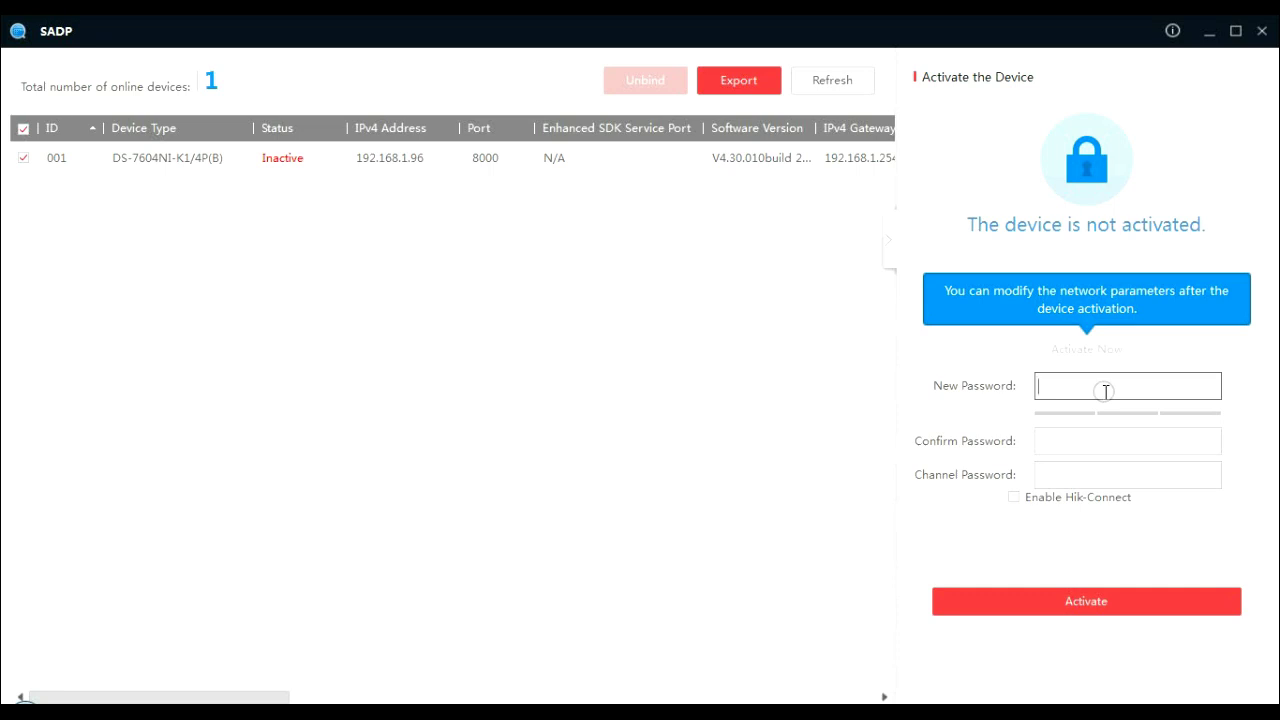
{"action": "type", "text": "••••••••"}
{"action": "left_click", "coordinate": [1096, 442]}
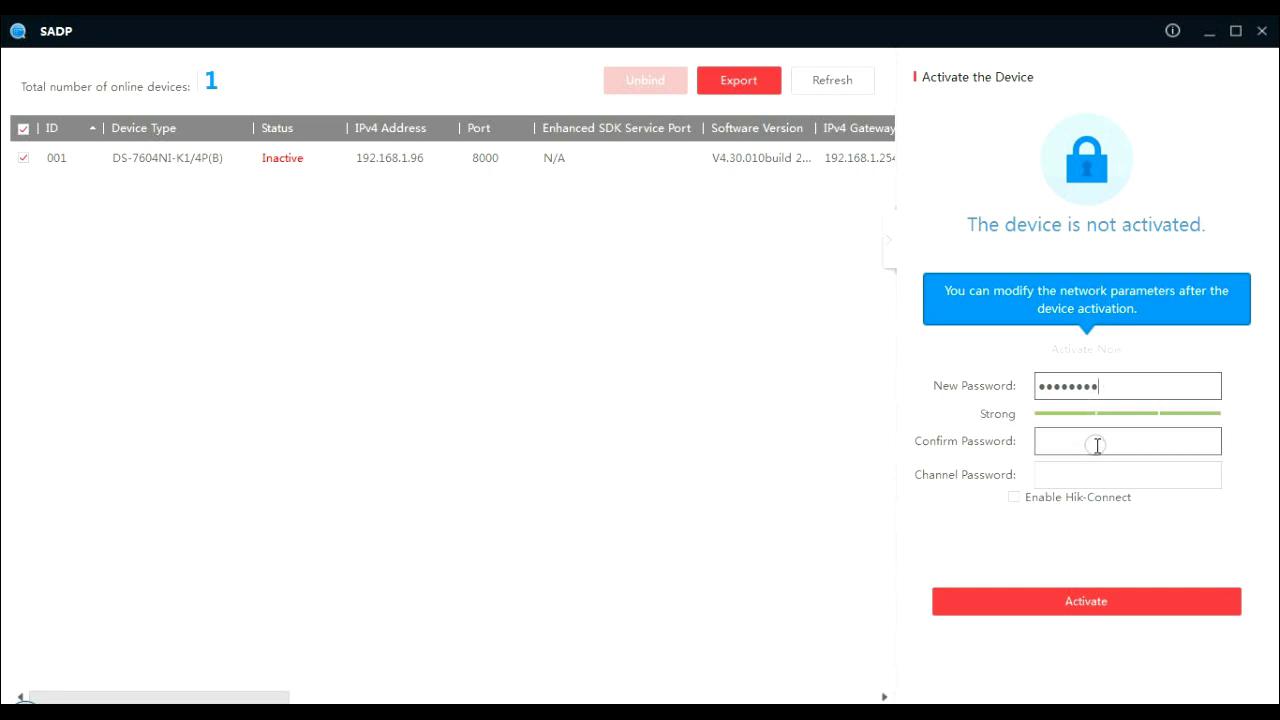
{"action": "type", "text": "••"}
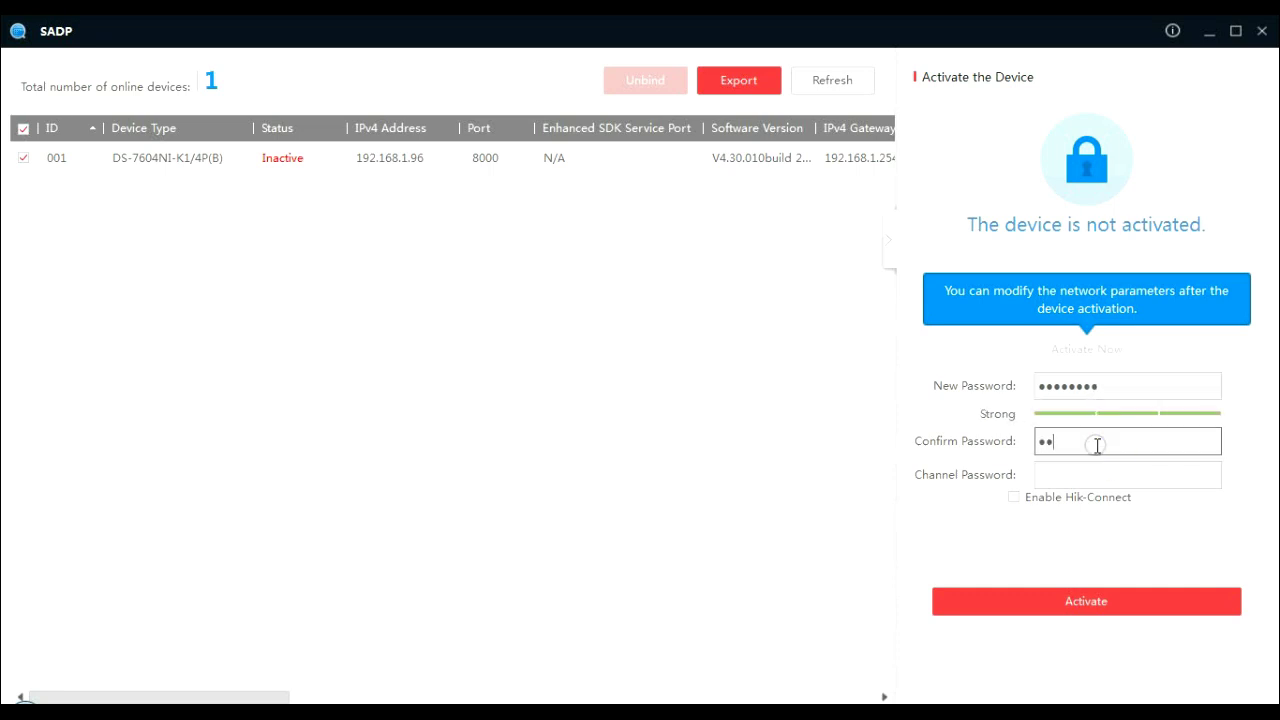
{"action": "type", "text": "••••••"}
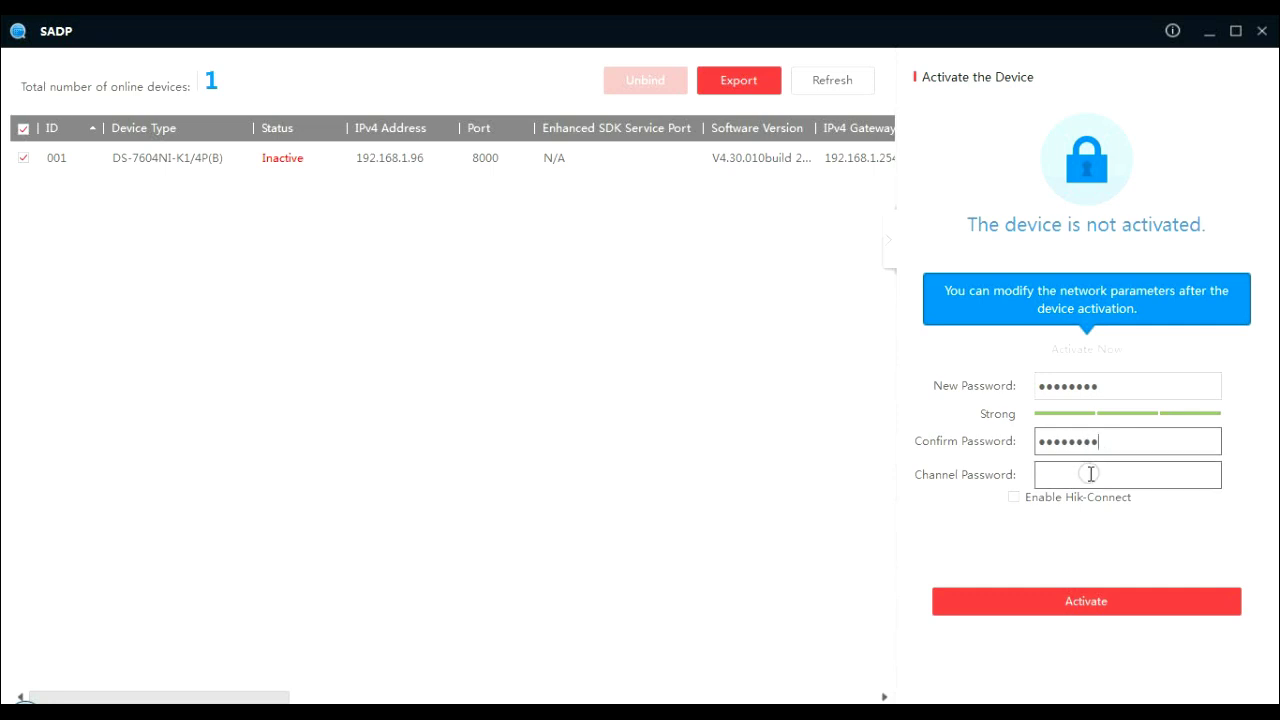
{"action": "left_click", "coordinate": [1091, 474]}
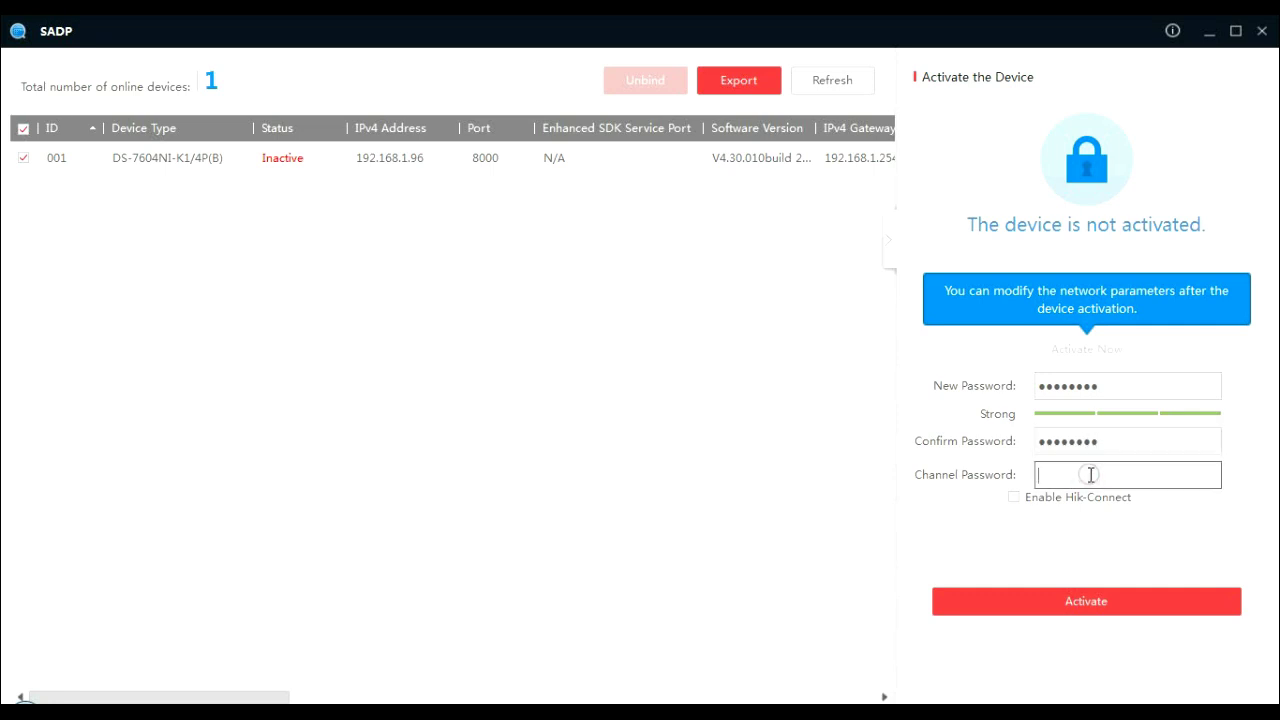
{"action": "type", "text": "••••••••"}
- Activate the NVR and choose Reserved Email as the password-recovery mode
{"action": "left_click", "coordinate": [1088, 603]}
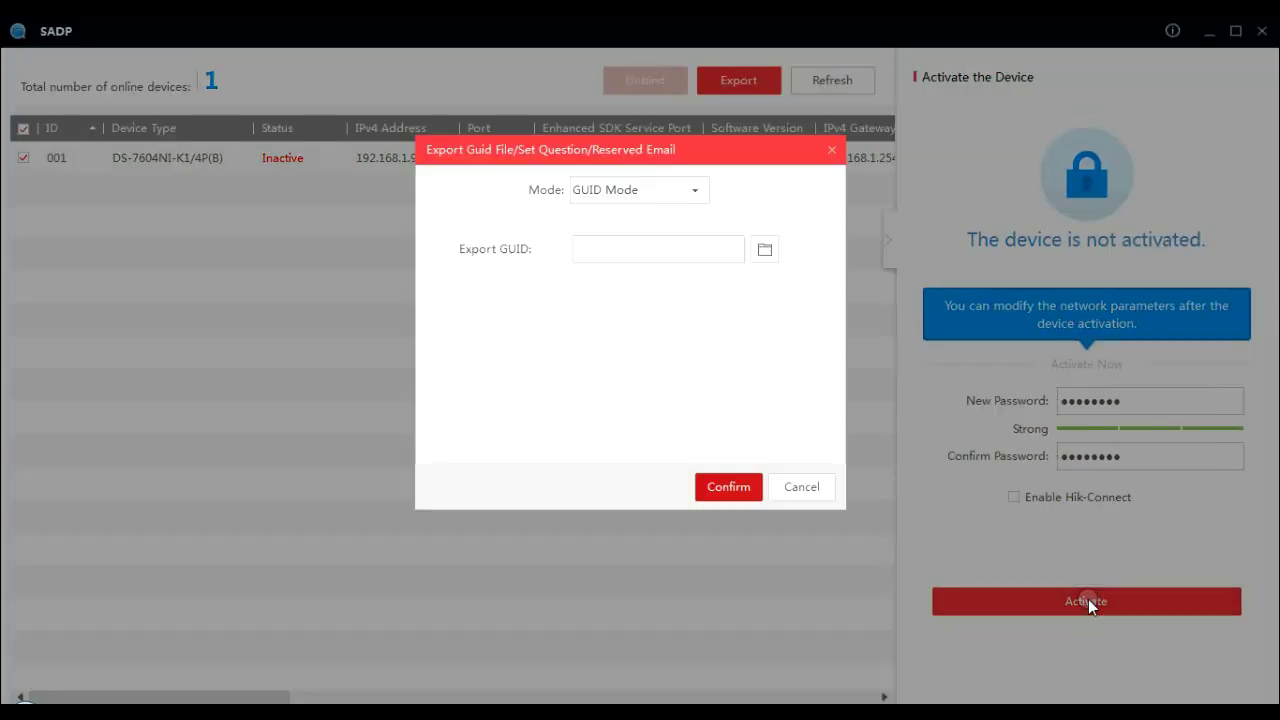
{"action": "left_click", "coordinate": [696, 191]}
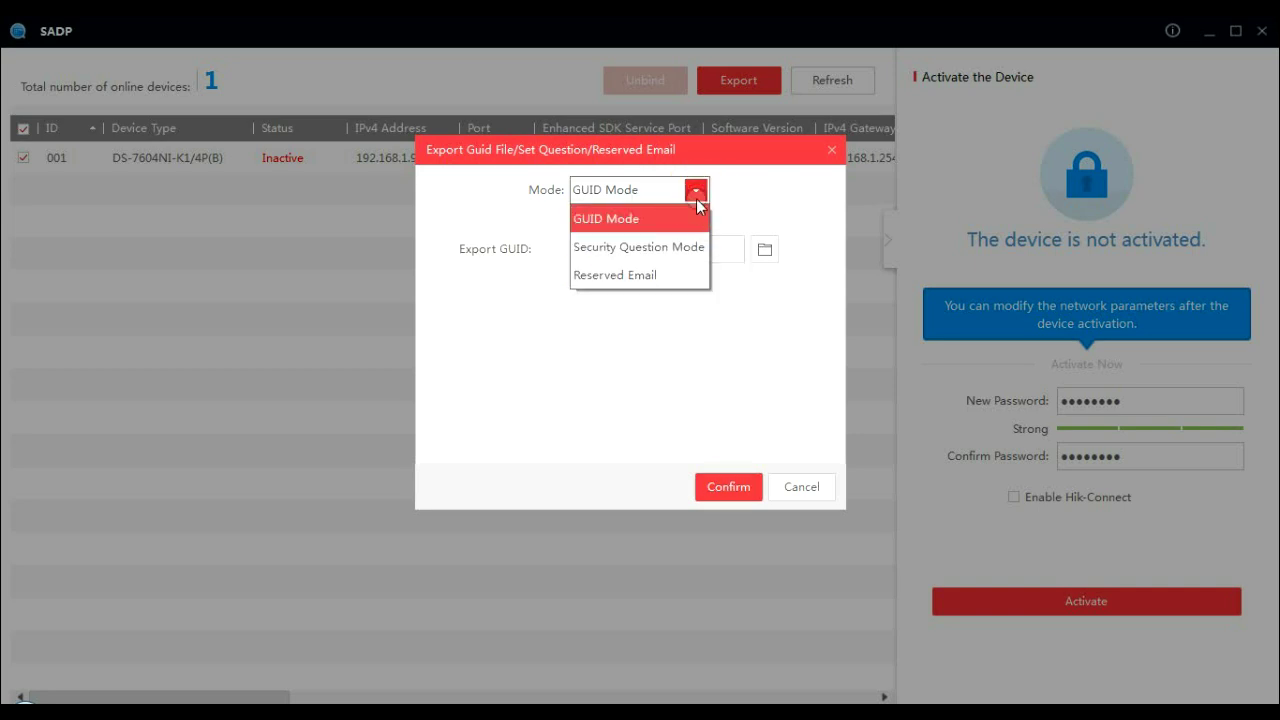
{"action": "left_click", "coordinate": [685, 220]}
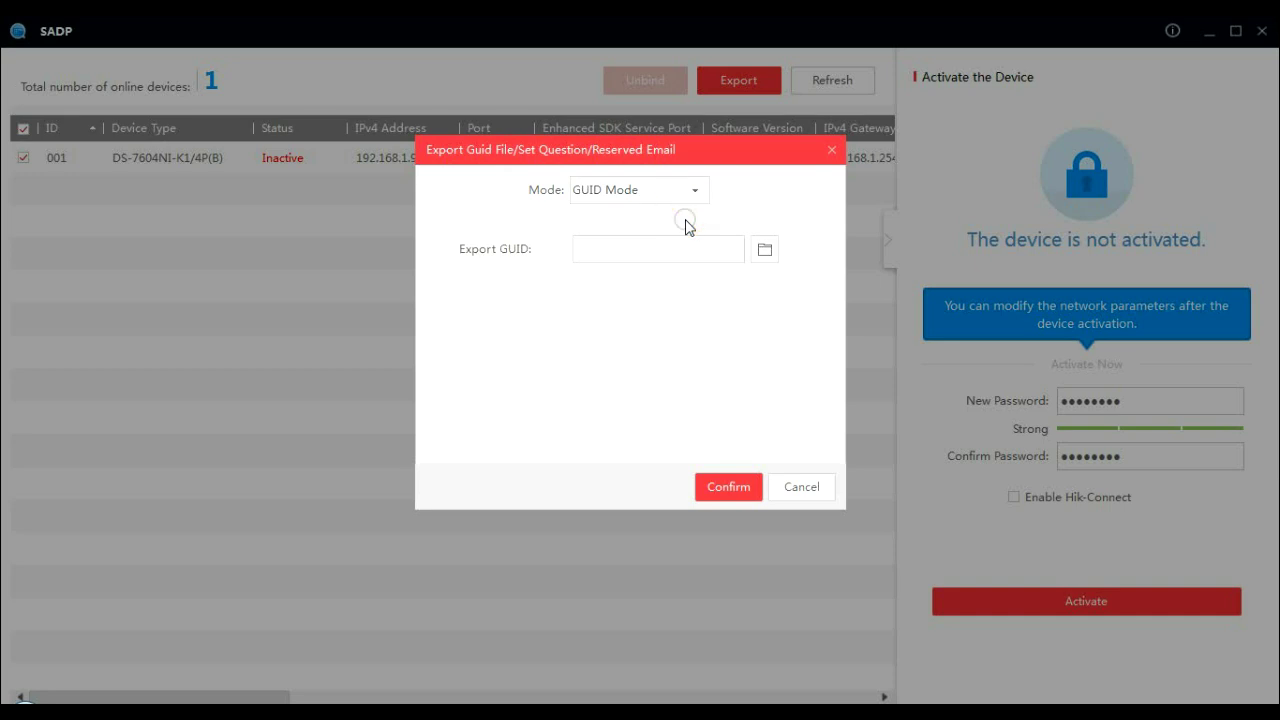
{"action": "left_click", "coordinate": [693, 190]}
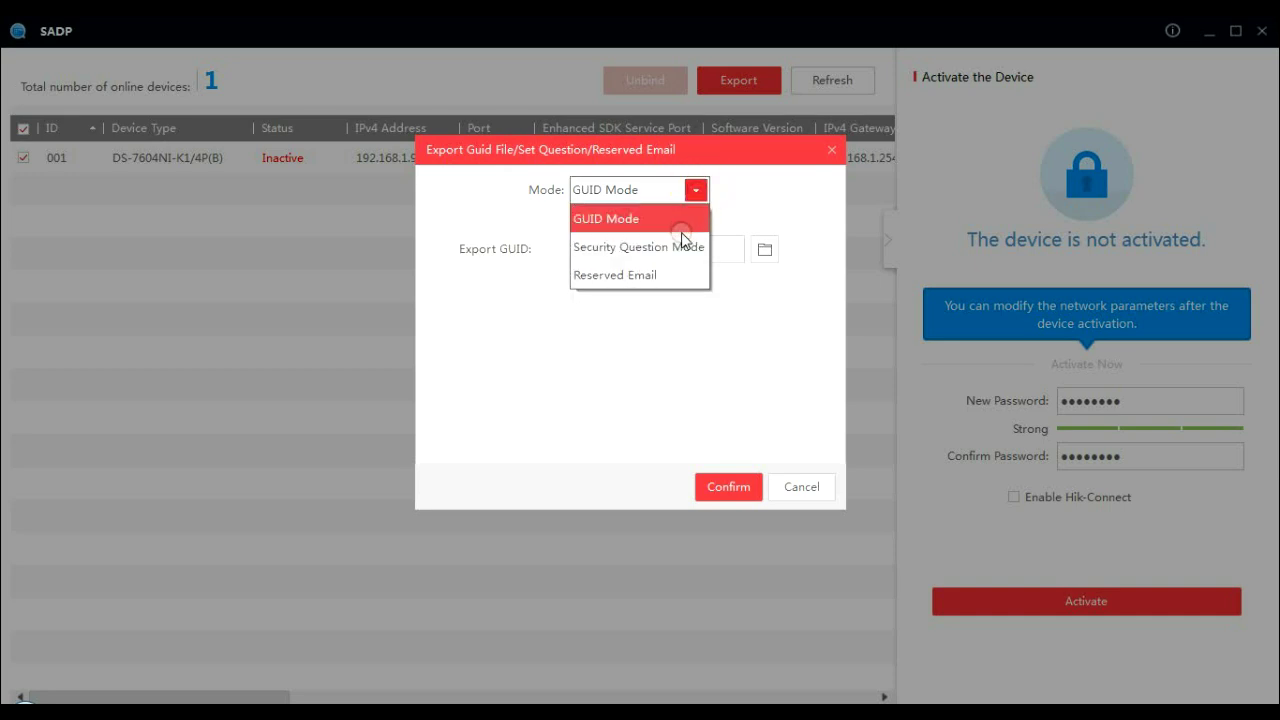
{"action": "left_click", "coordinate": [684, 246]}
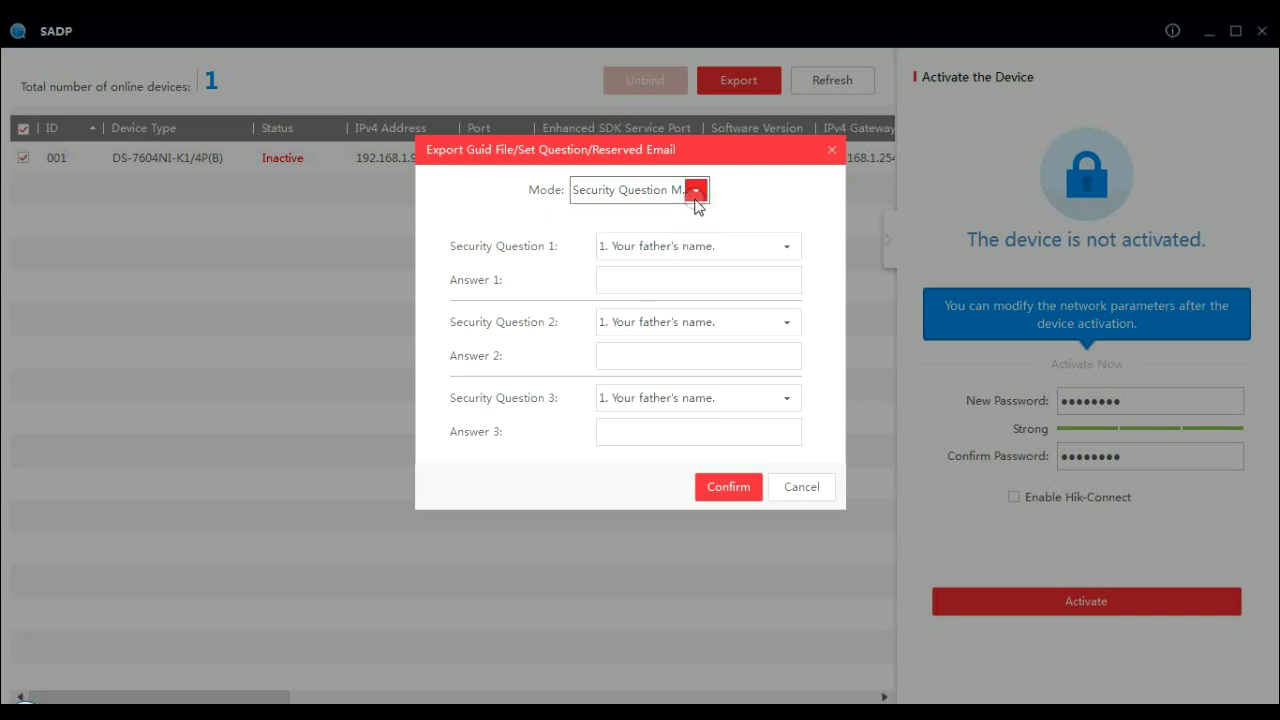
{"action": "left_click", "coordinate": [695, 194]}
{"action": "left_click", "coordinate": [675, 275]}
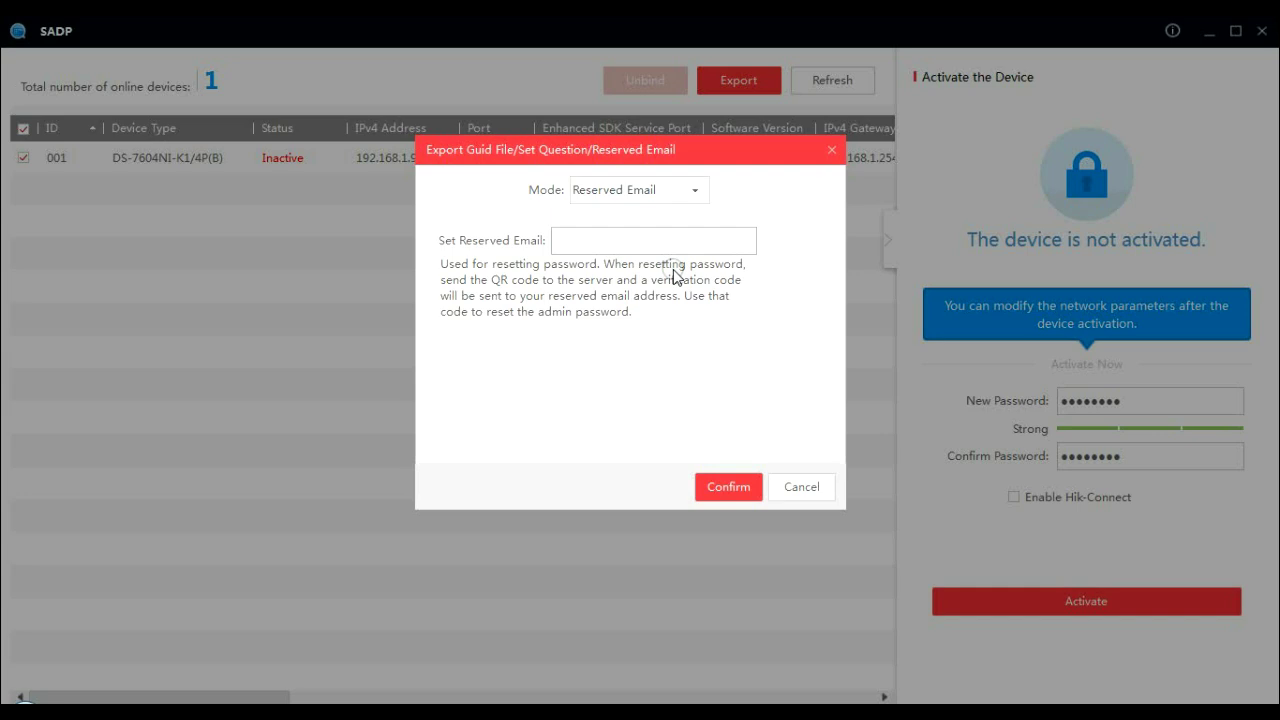
- Enter the reserved recovery e-mail address and confirm it
{"action": "left_click", "coordinate": [668, 242]}
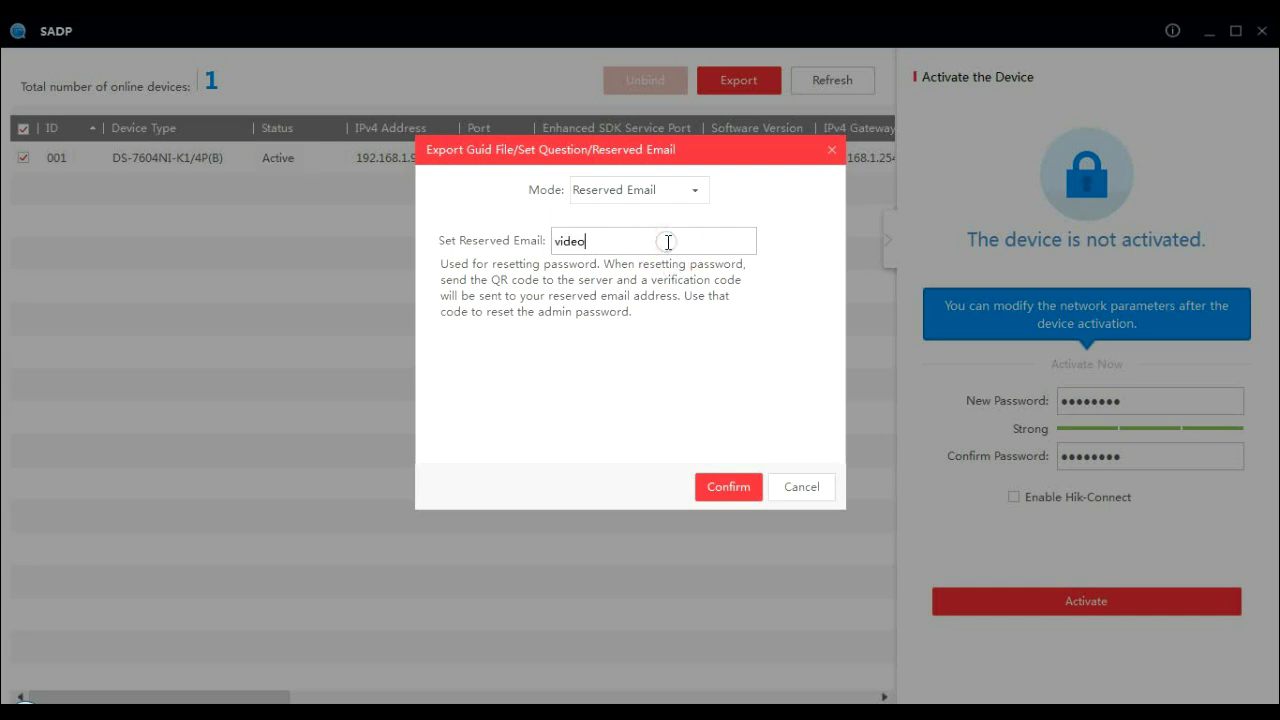
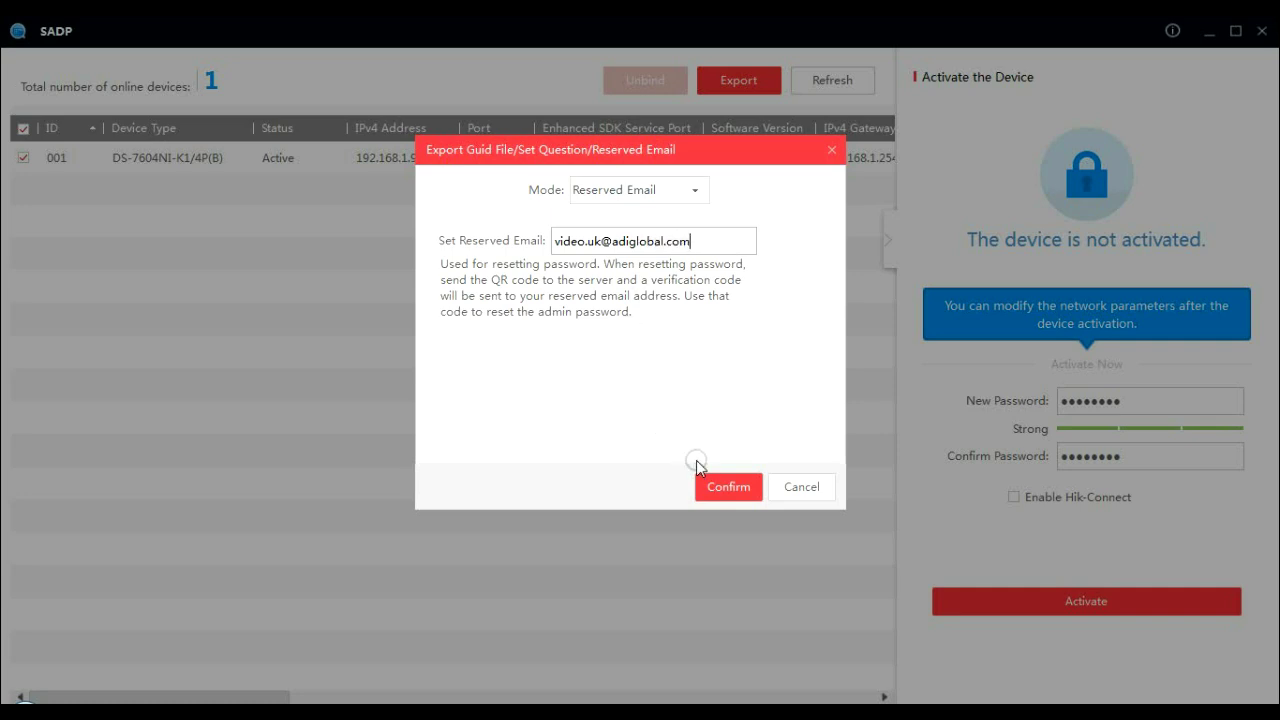
{"action": "left_click", "coordinate": [710, 487]}
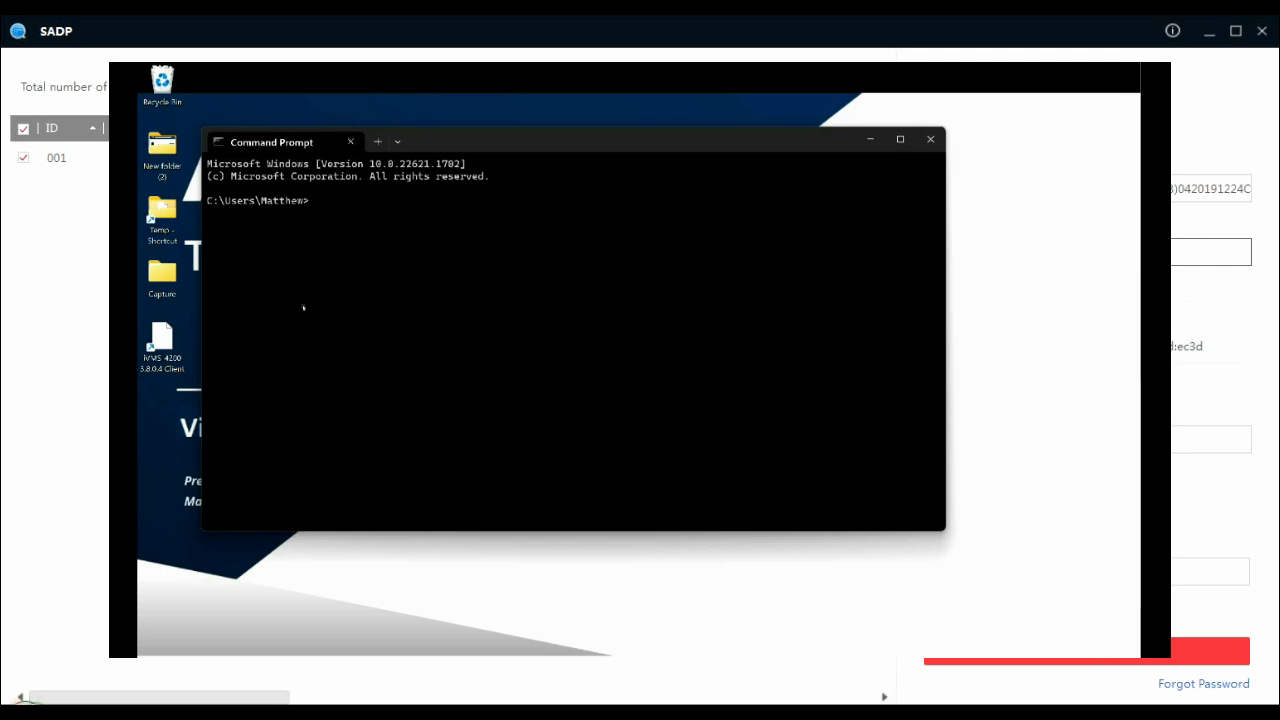
- Run ipconfig to show the PC's IPv4 address 192.168.1.102 and gateway 192.168.1.254
{"action": "type", "text": "ipconfig"}
{"action": "key", "text": "Return"}
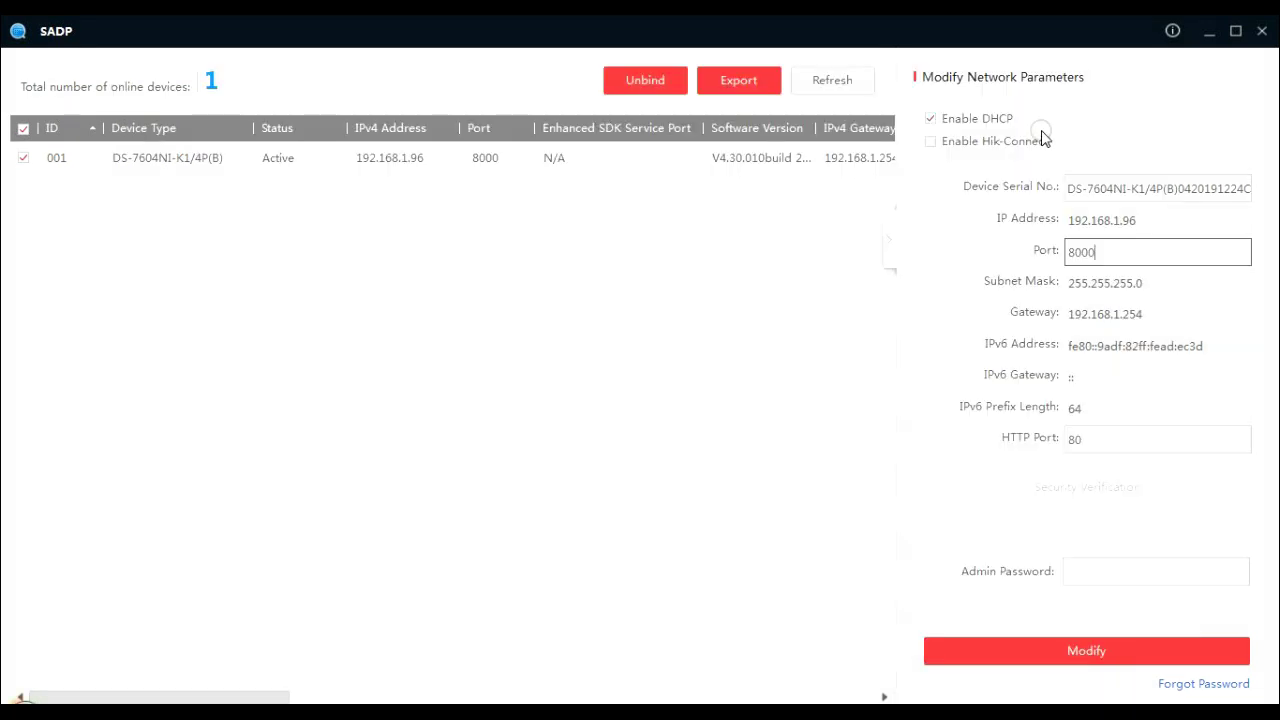
- Turn DHCP off for the NVR and select its IP address 192.168.1.96 for editing
{"action": "left_click", "coordinate": [962, 122]}
{"action": "left_click", "coordinate": [960, 120]}
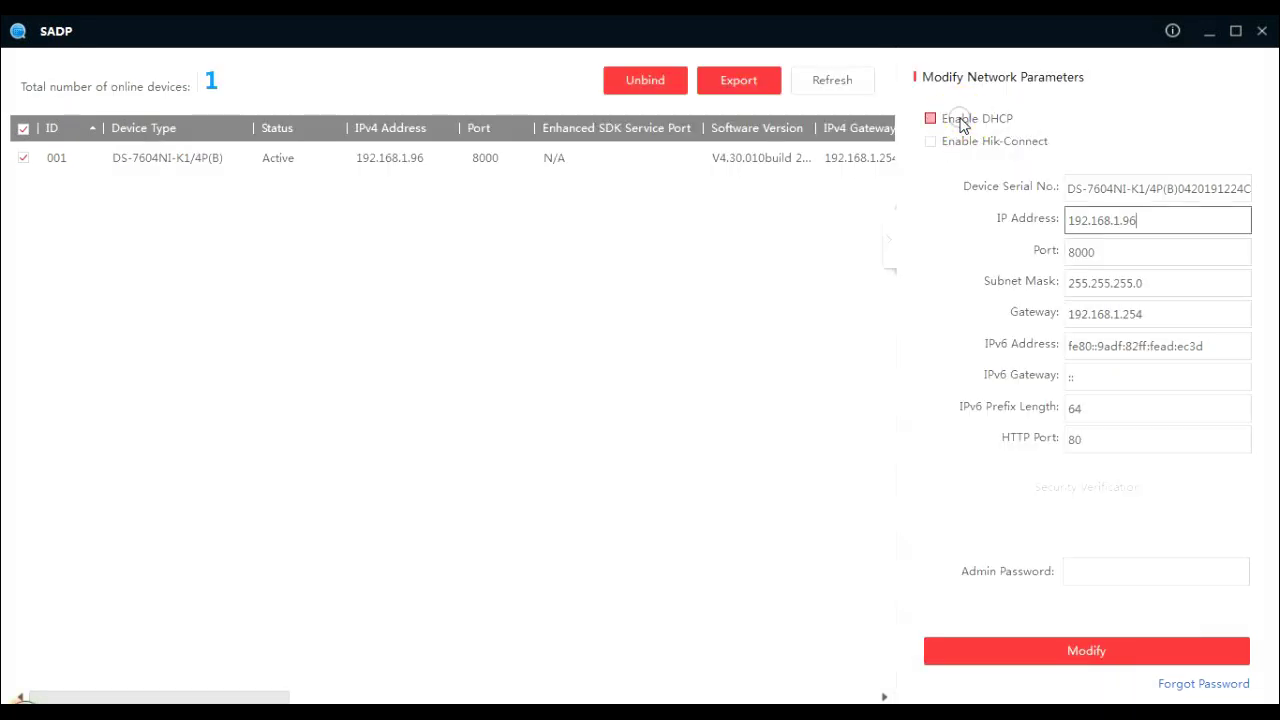
{"action": "left_click_drag", "start_coordinate": [1143, 218], "coordinate": [1062, 218]}
{"action": "left_click", "coordinate": [1162, 220]}
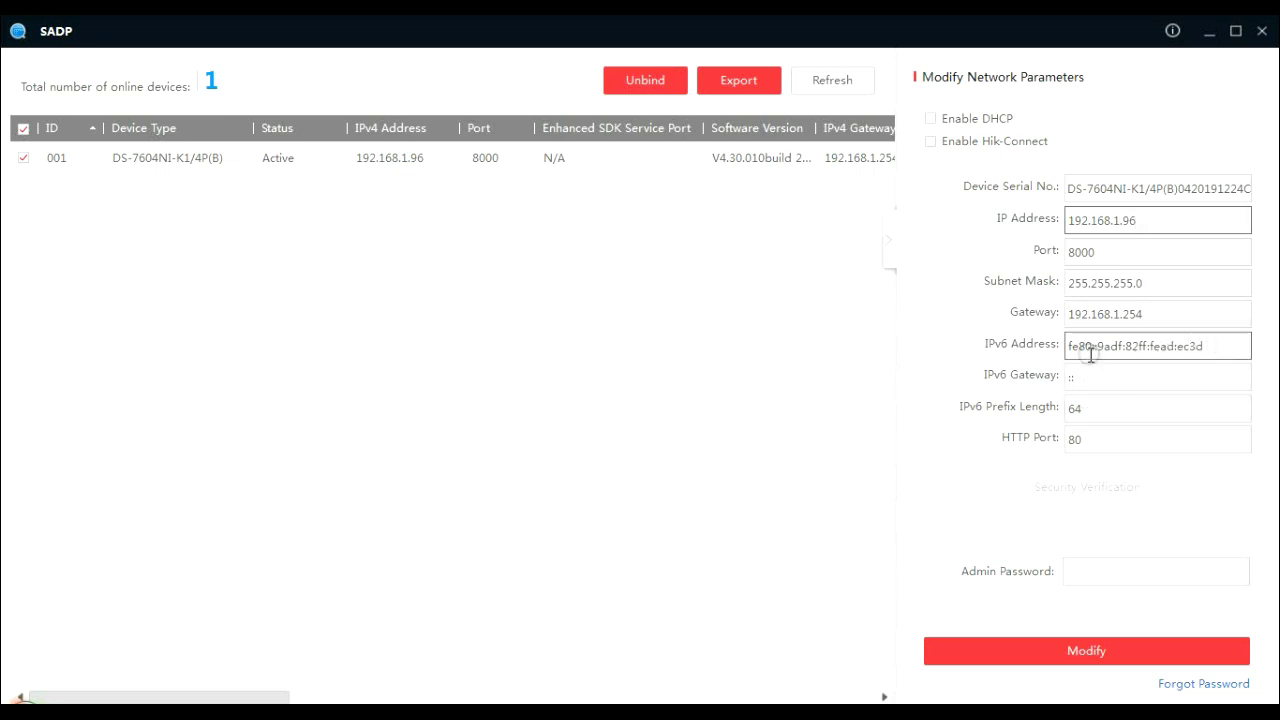
- Save the NVR's static network settings (192.168.1.96, gateway 192.168.1.254) with the admin password
{"action": "left_click", "coordinate": [1084, 570]}
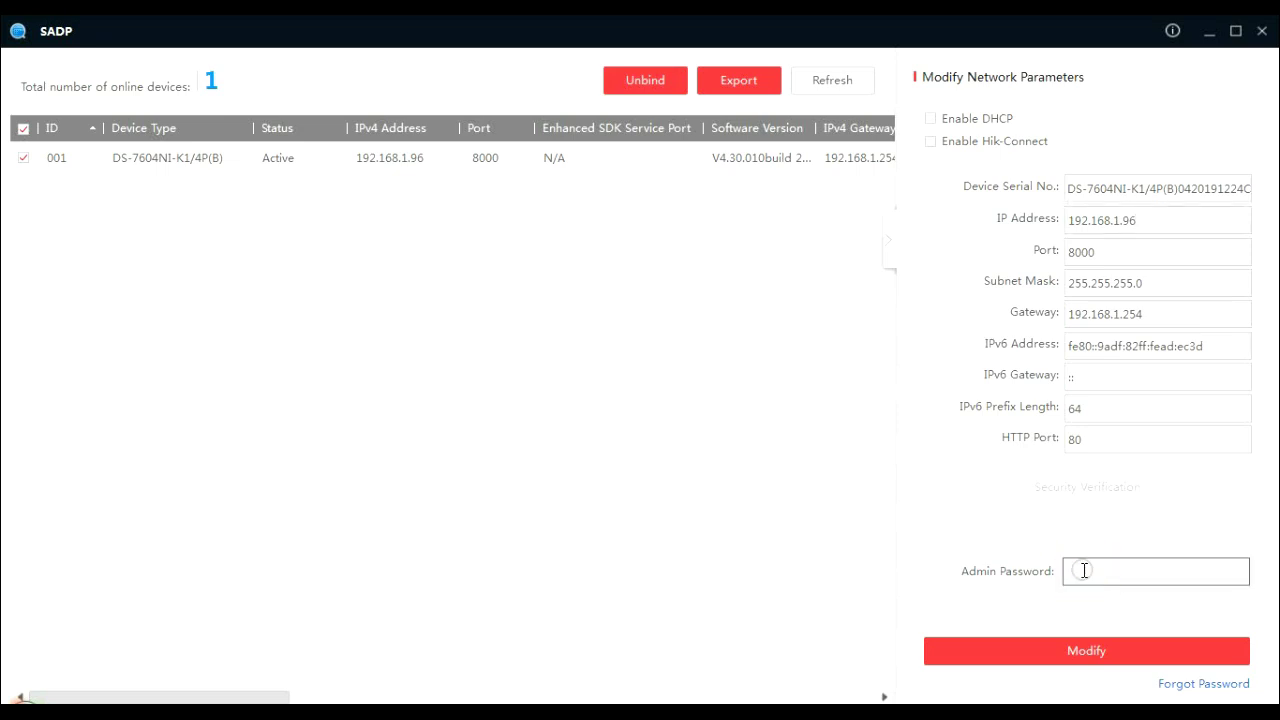
{"action": "type", "text": "••"}
{"action": "type", "text": "••••••"}
{"action": "left_click", "coordinate": [1085, 655]}
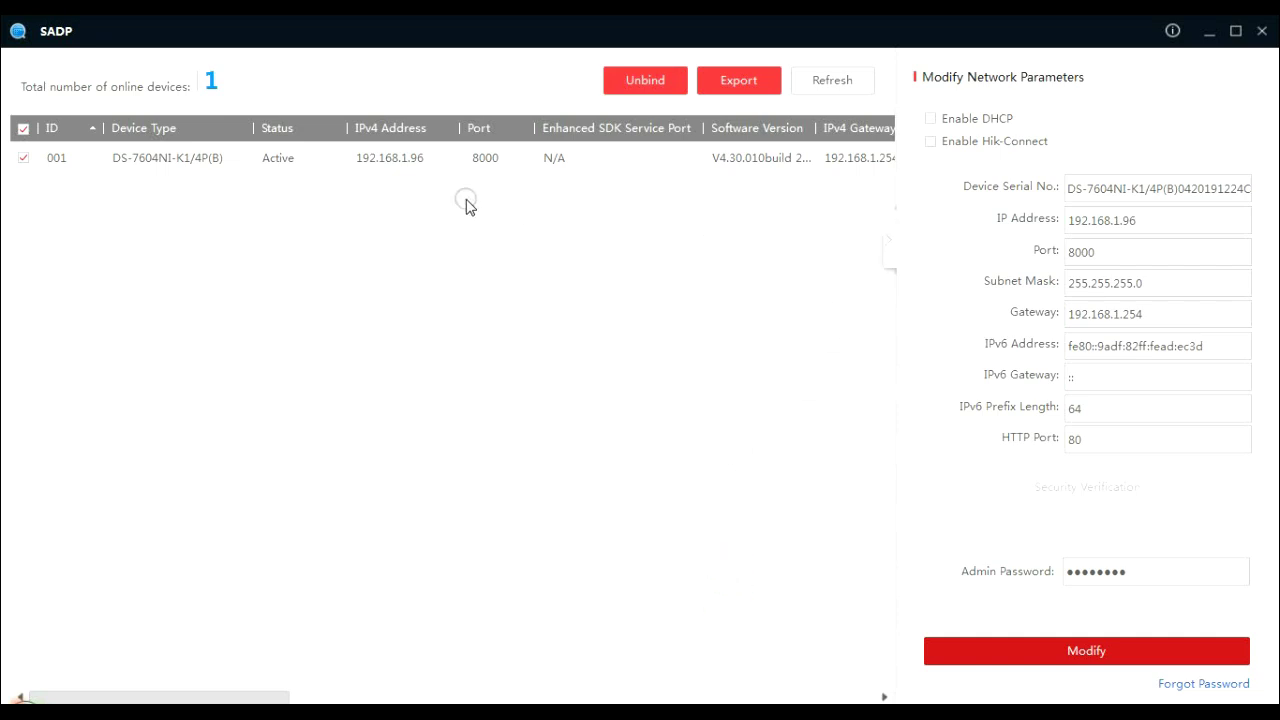
{"action": "left_click", "coordinate": [417, 170]}
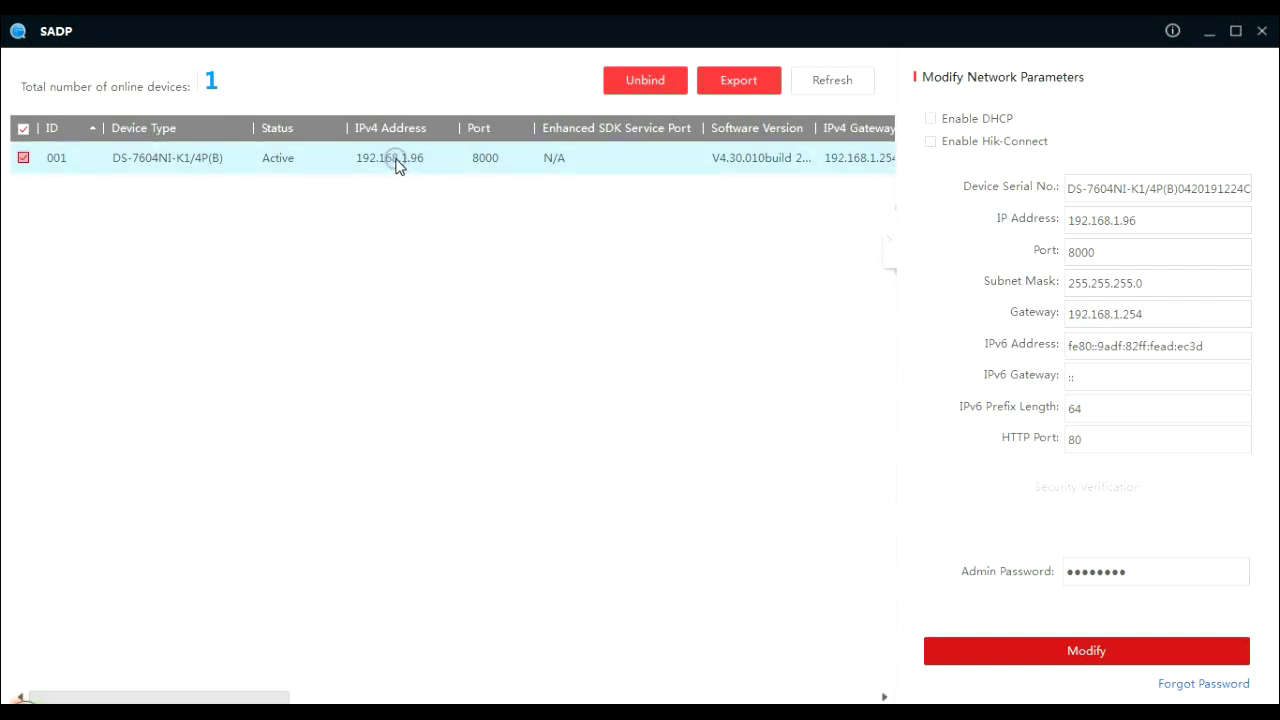
- Open the NVR's web page at 192.168.1.96 and log in with the admin username and password
{"action": "double_click", "coordinate": [396, 163]}
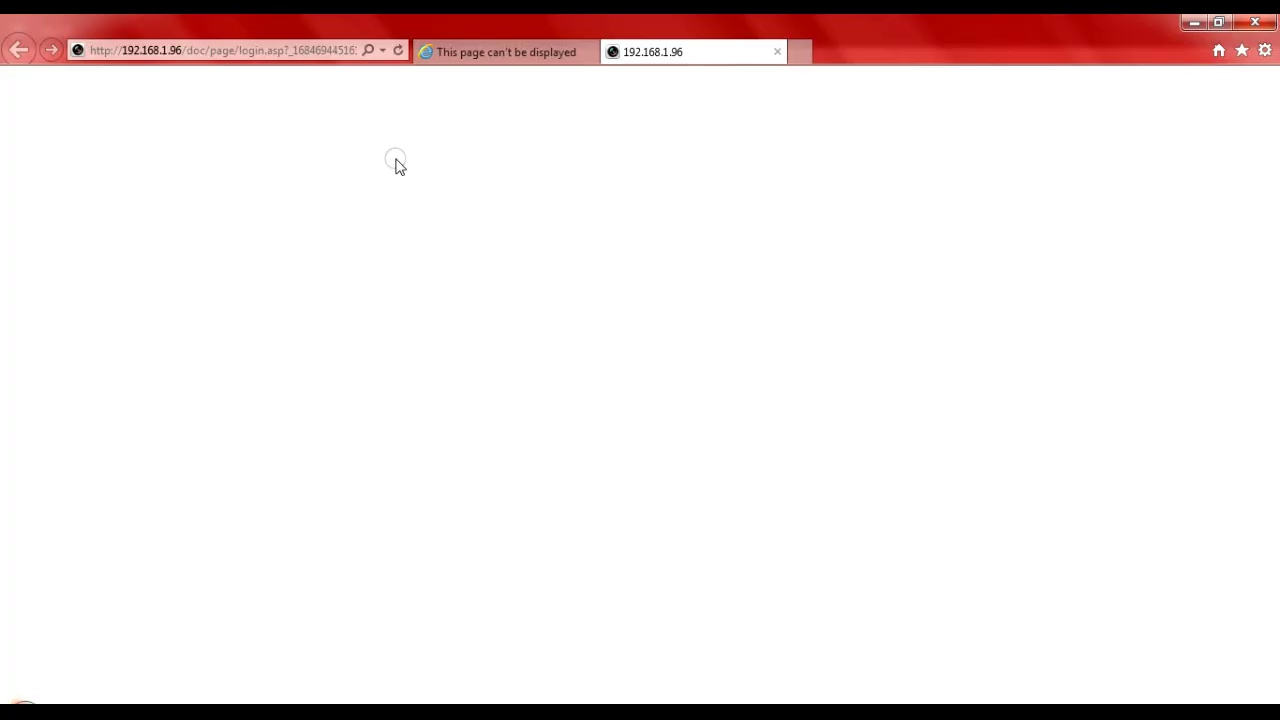
{"action": "left_click", "coordinate": [590, 52]}
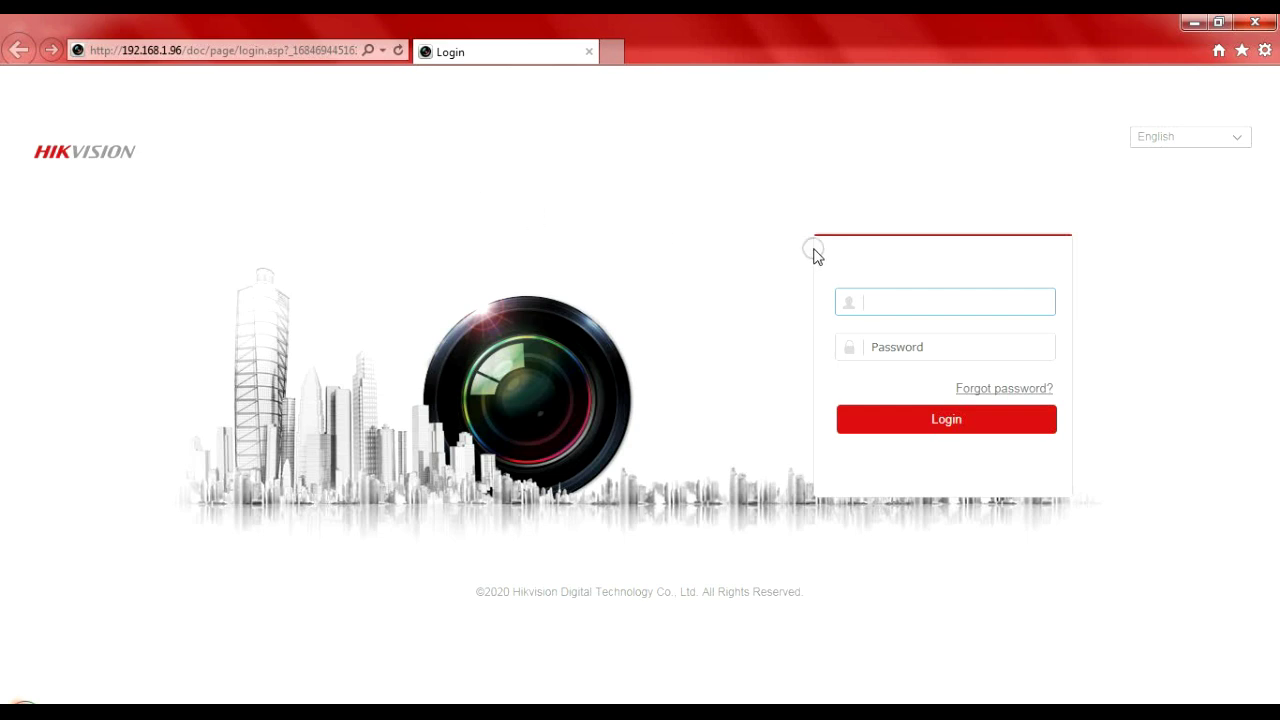
{"action": "left_click", "coordinate": [889, 306]}
{"action": "type", "text": "adminn"}
{"action": "key", "text": "BackSpace"}
{"action": "key", "text": "Tab"}
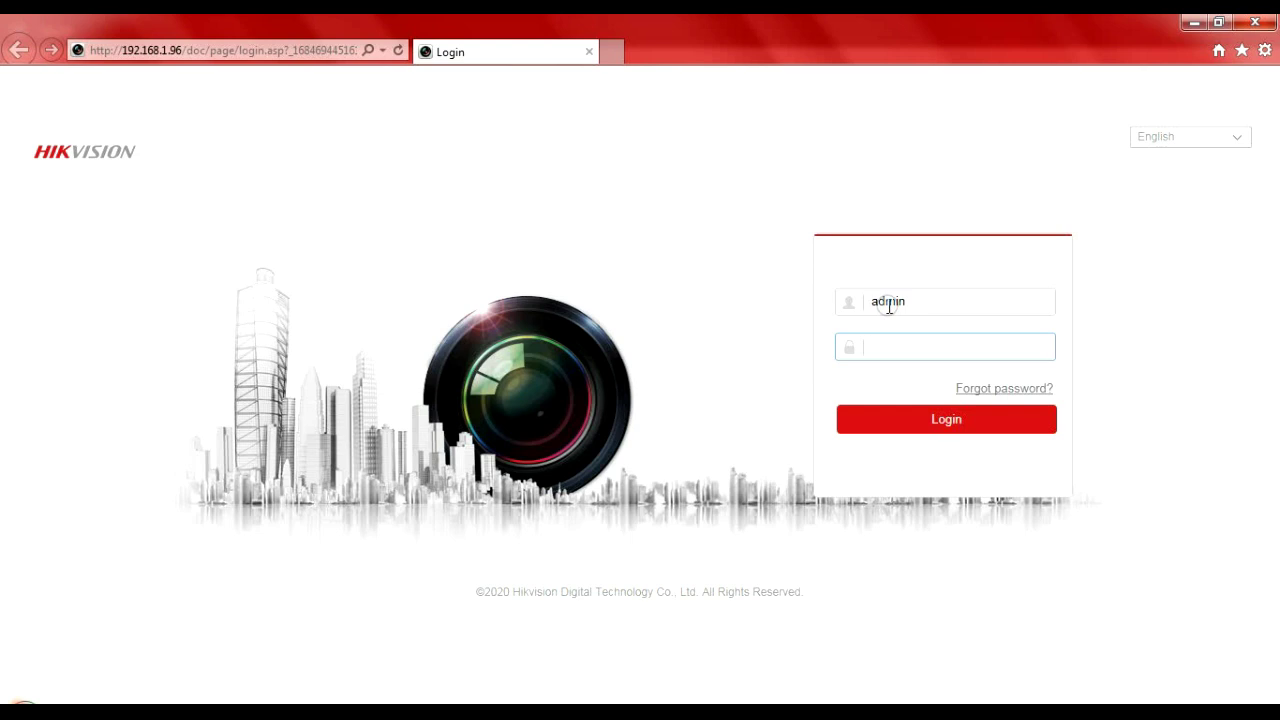
{"action": "type", "text": "••••••••"}
{"action": "key", "text": "Return"}
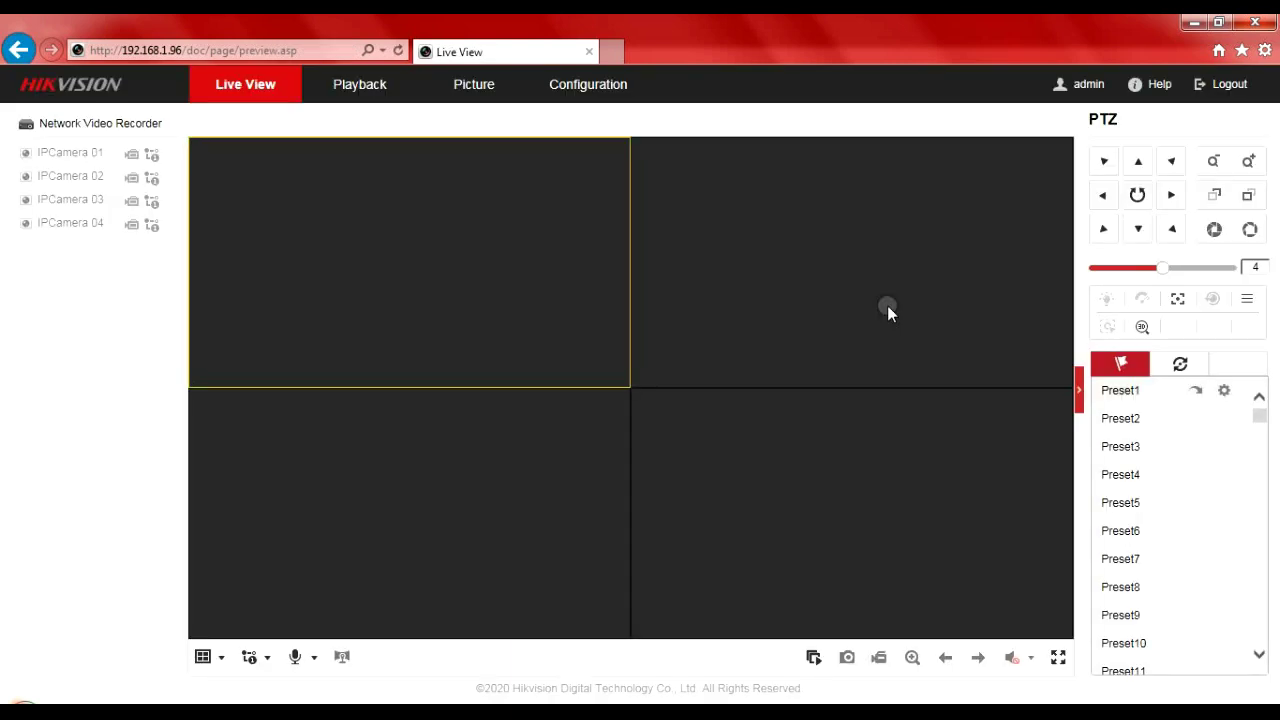
- Open the recorder's Configuration pages in the web interface
{"action": "left_click", "coordinate": [585, 86]}
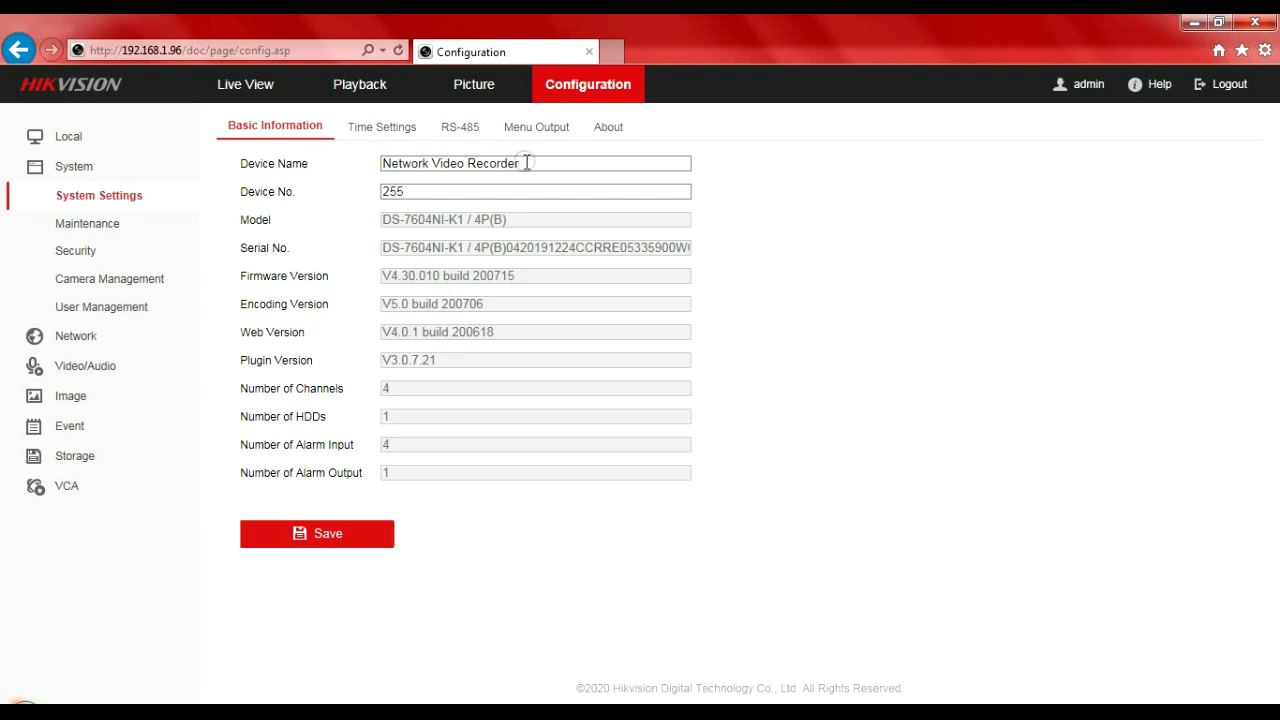
{"action": "left_click", "coordinate": [427, 199]}
- Set the time zone to GMT+01:00 Amsterdam, enable Sync with computer time, and save
{"action": "left_click", "coordinate": [435, 401]}
{"action": "left_click", "coordinate": [387, 127]}
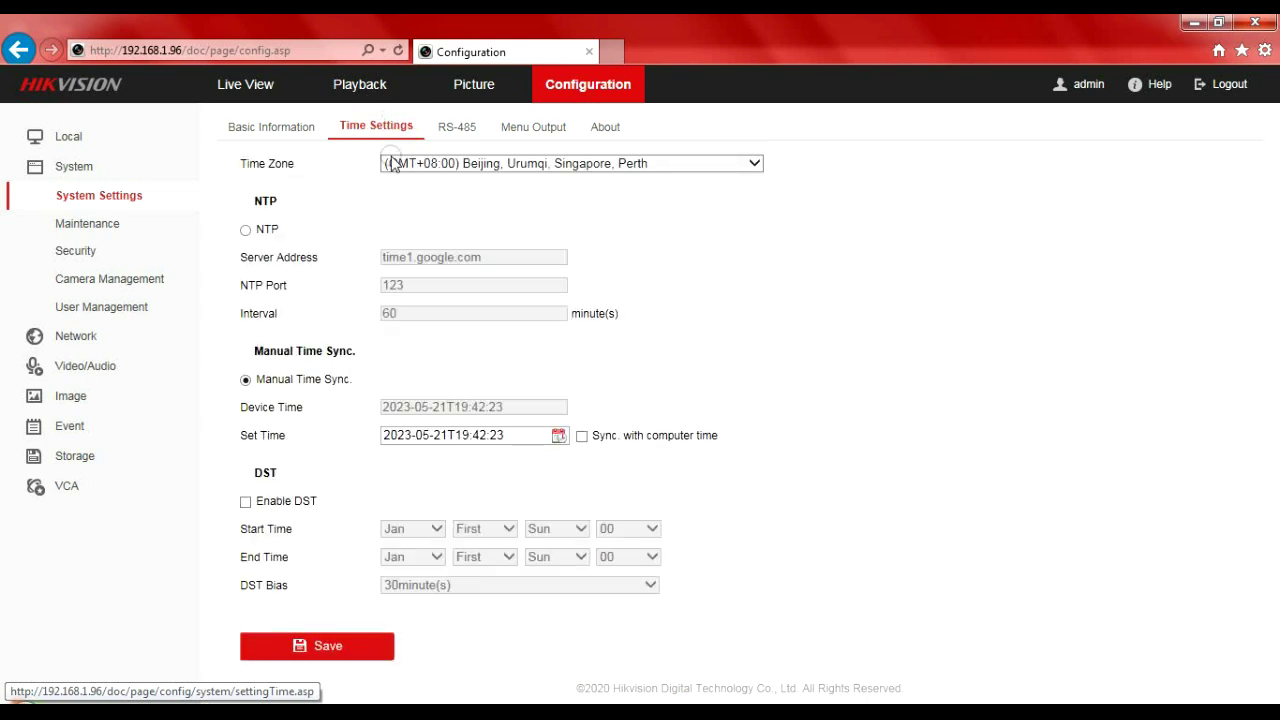
{"action": "left_click", "coordinate": [582, 437]}
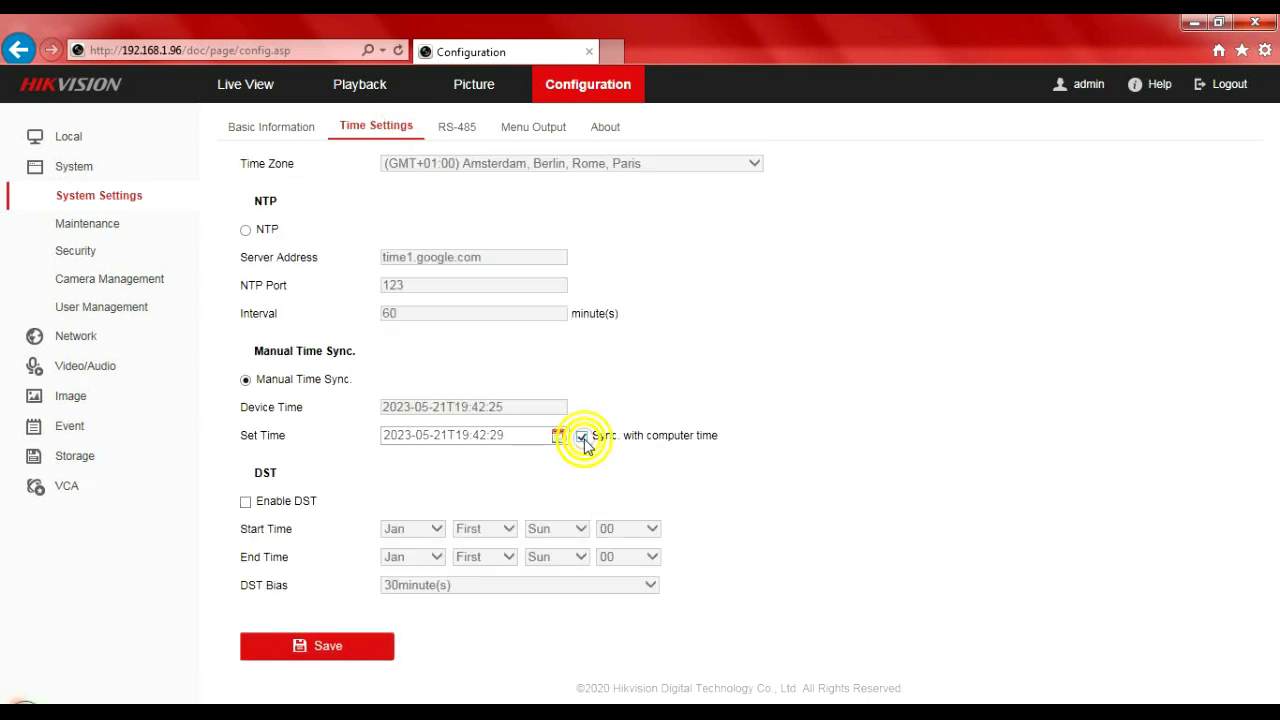
{"action": "left_click", "coordinate": [338, 648]}
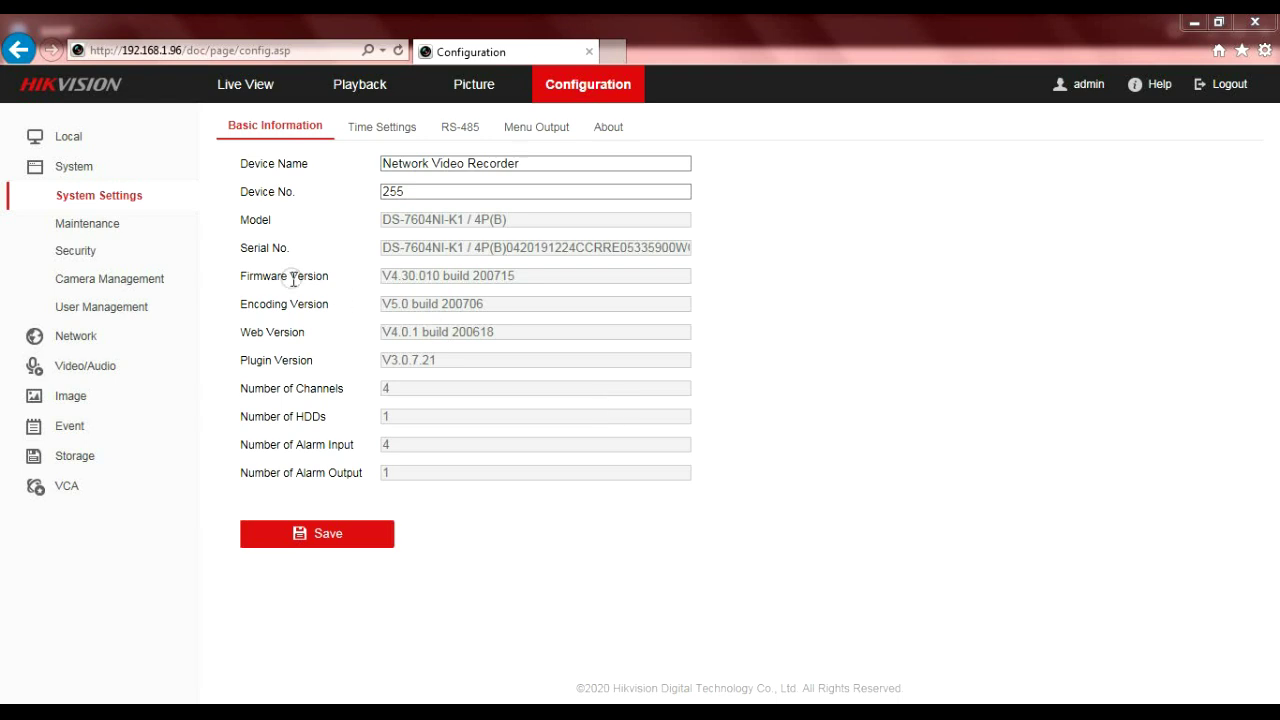
- Check that Camera Management lists D1 and D2 as Online, then go back to Live View
{"action": "left_click", "coordinate": [157, 284]}
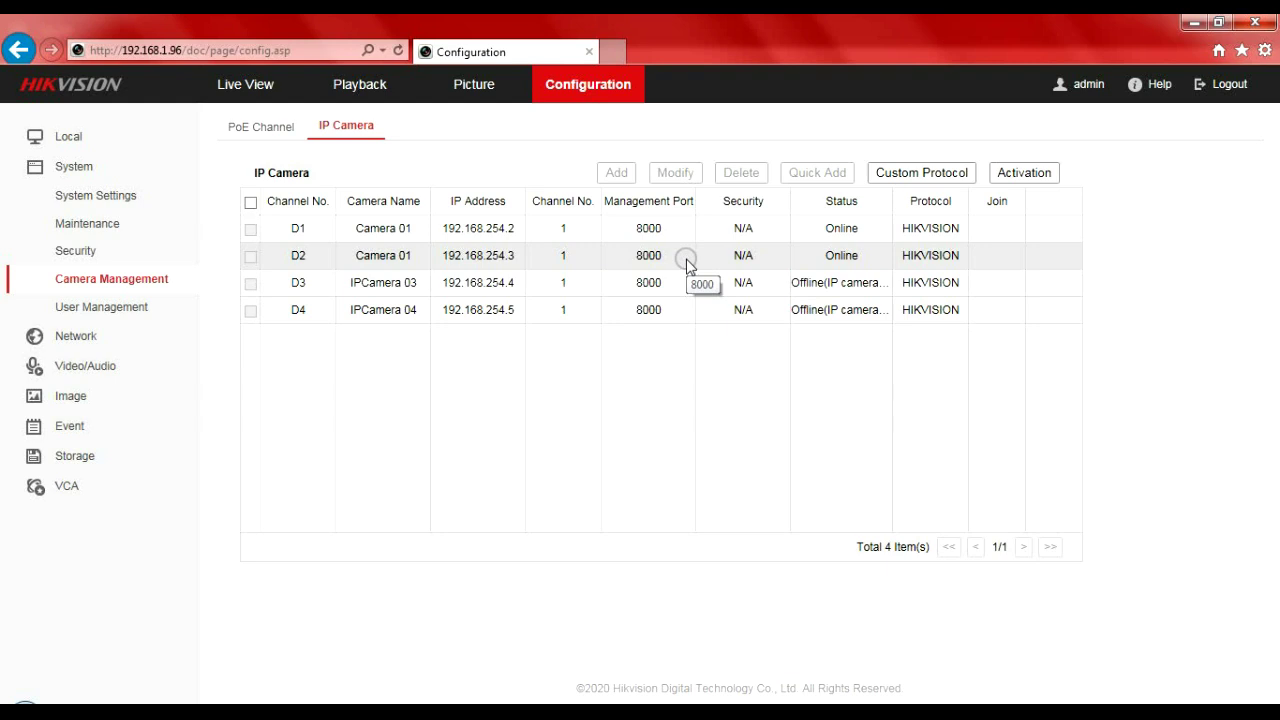
{"action": "left_click", "coordinate": [252, 86]}
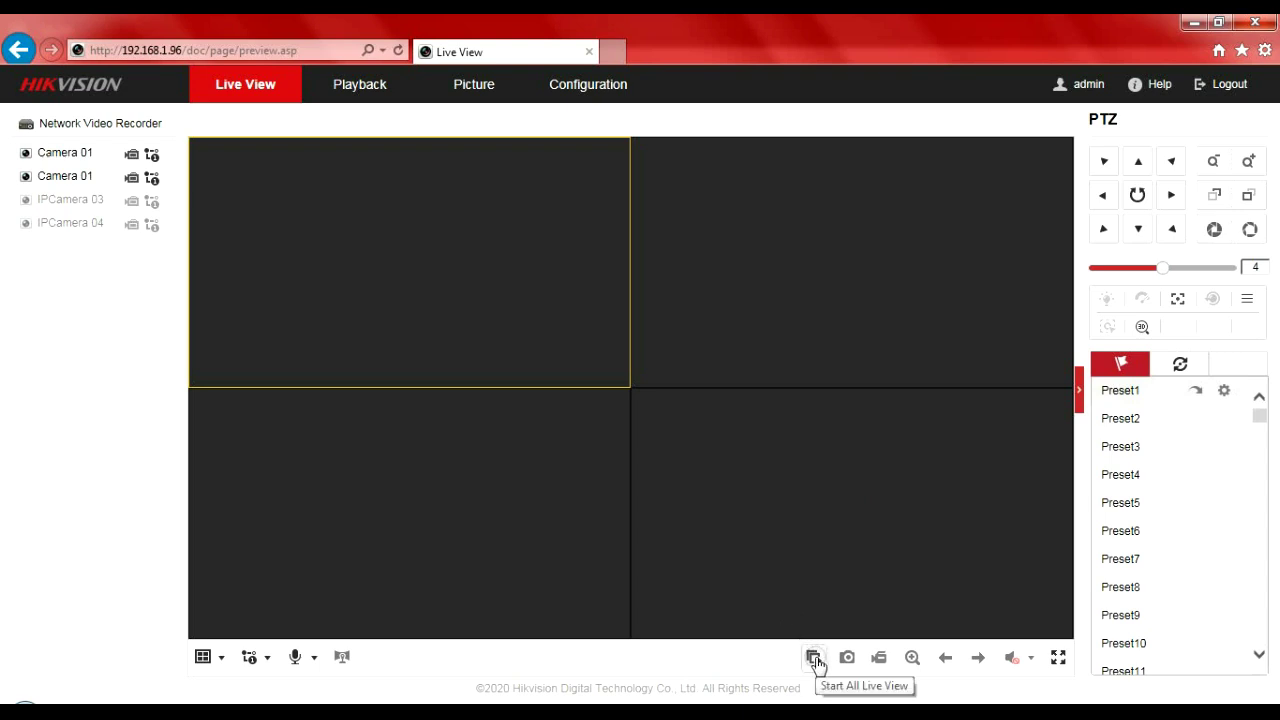
- Start live video in all camera panes with Start All Live View
{"action": "left_click", "coordinate": [814, 658]}
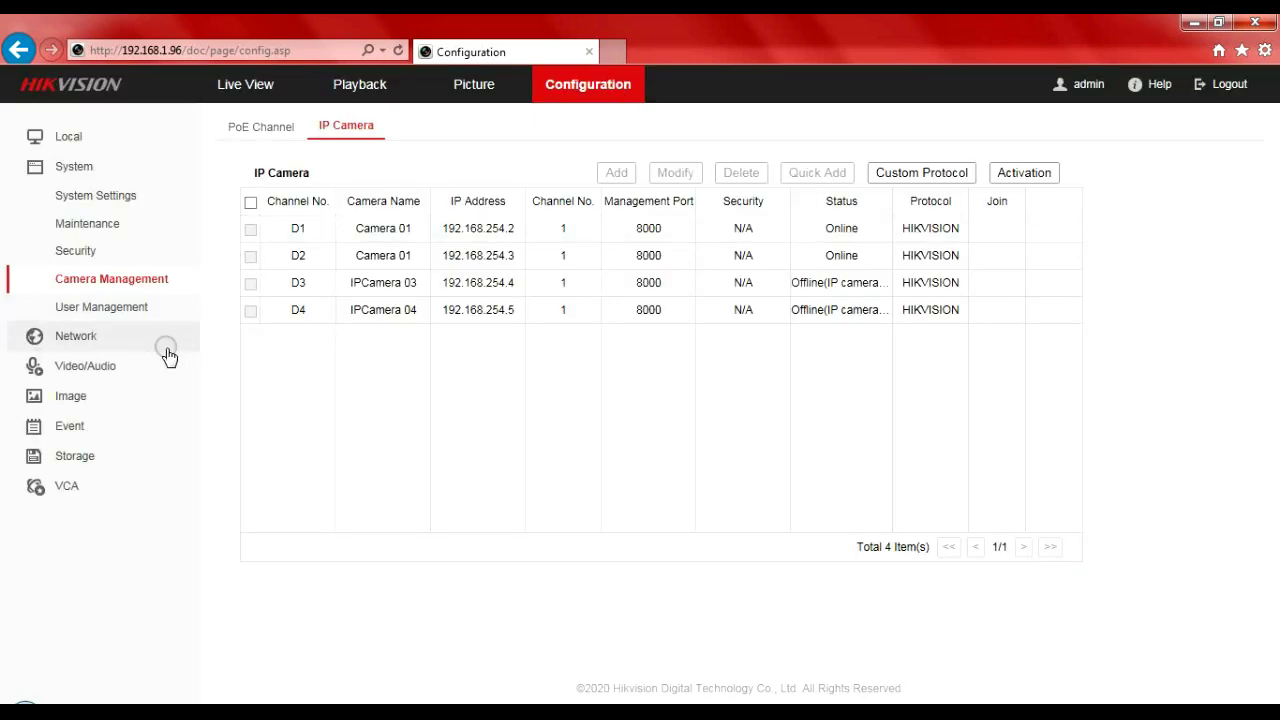
- In Image > OSD Settings, replace camera D1's name Camera 01 with Upside
{"action": "left_click", "coordinate": [144, 393]}
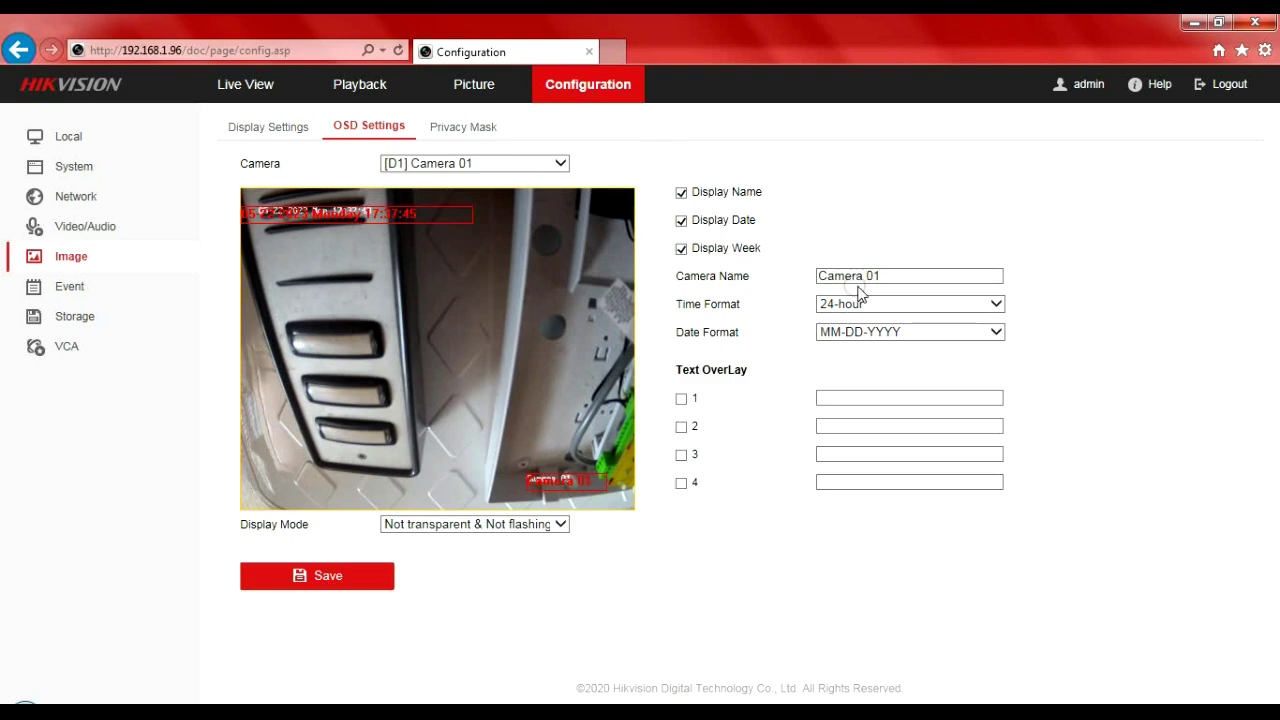
{"action": "left_click", "coordinate": [929, 276]}
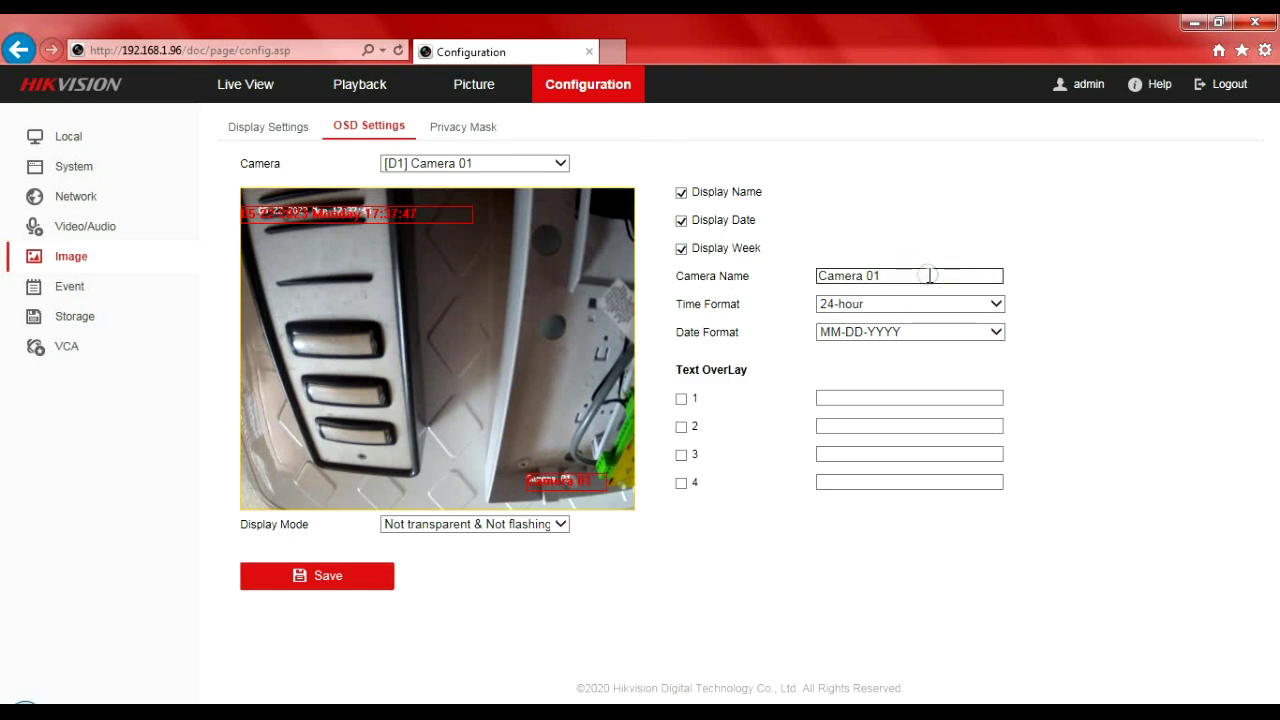
{"action": "key", "text": "BackSpace"}
{"action": "key", "text": "BackSpace"}
{"action": "key", "text": "BackSpace"}
{"action": "key", "text": "BackSpace"}
{"action": "key", "text": "BackSpace"}
{"action": "key", "text": "BackSpace"}
{"action": "key", "text": "BackSpace"}
{"action": "key", "text": "BackSpace"}
{"action": "key", "text": "BackSpace"}
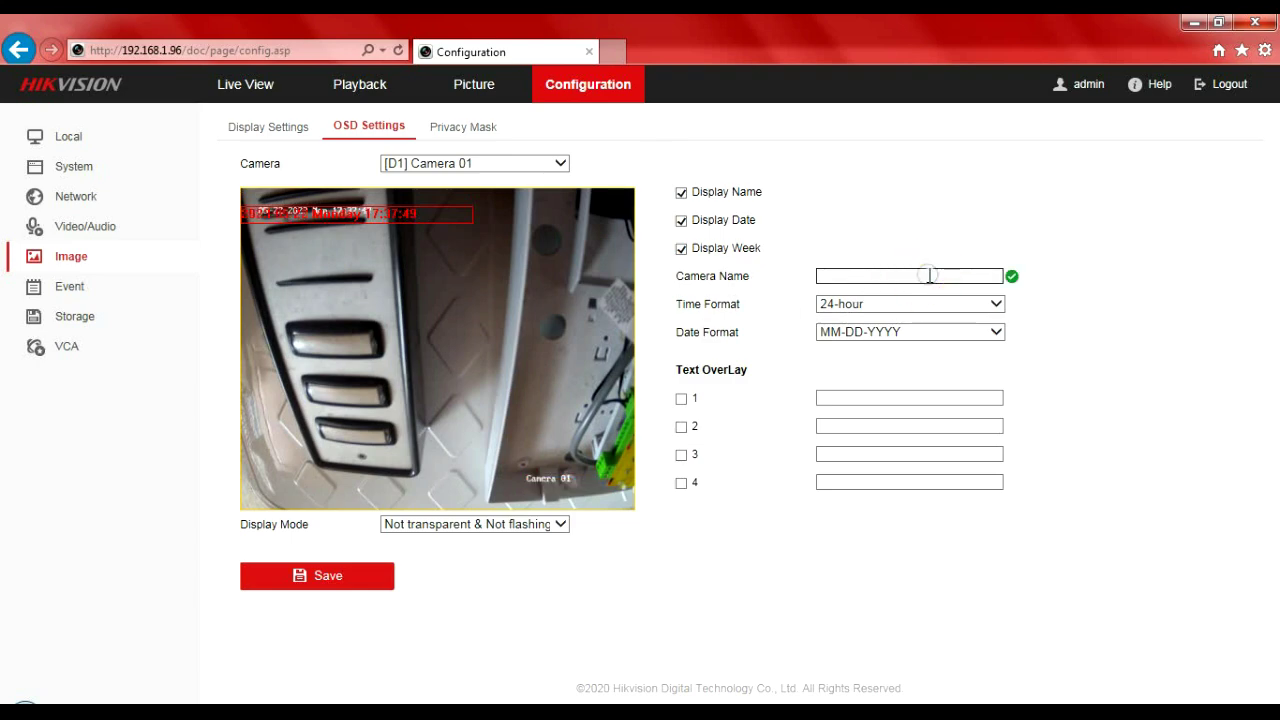
{"action": "type", "text": "Upside"}
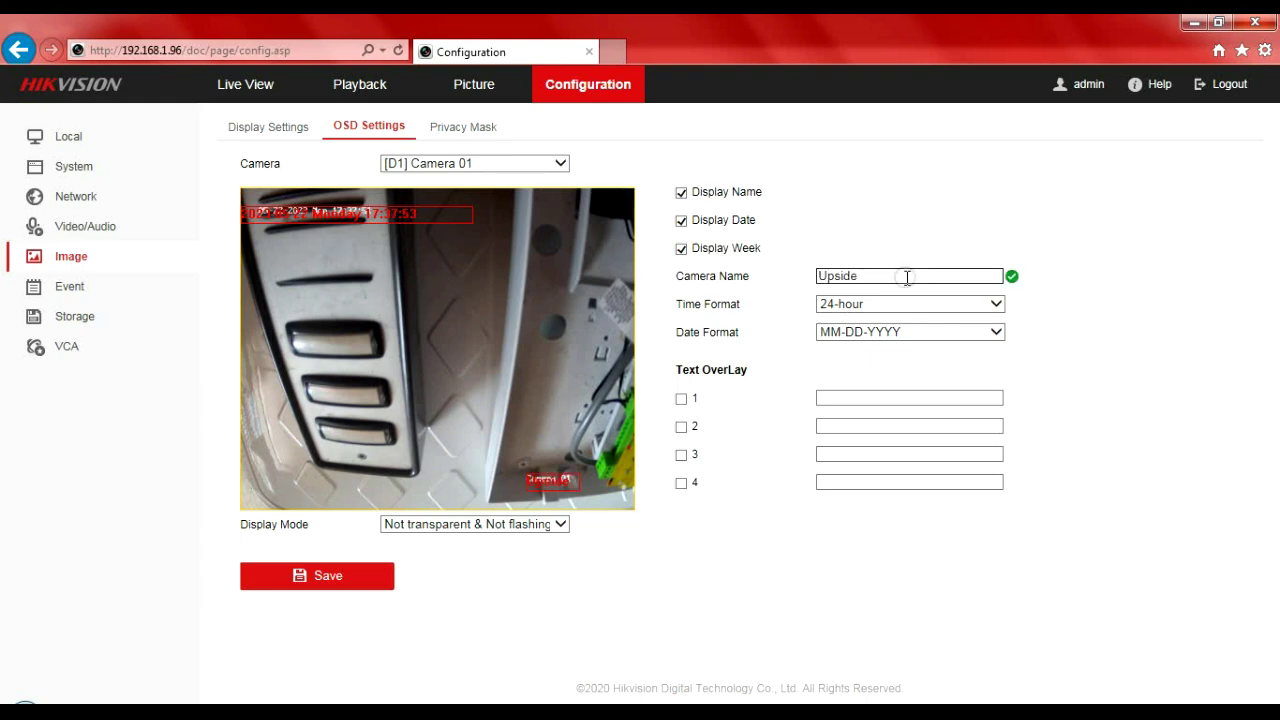
- Go through the four text overlay fields, then save the OSD settings with name Upside
{"action": "left_click", "coordinate": [837, 396]}
{"action": "left_click", "coordinate": [837, 425]}
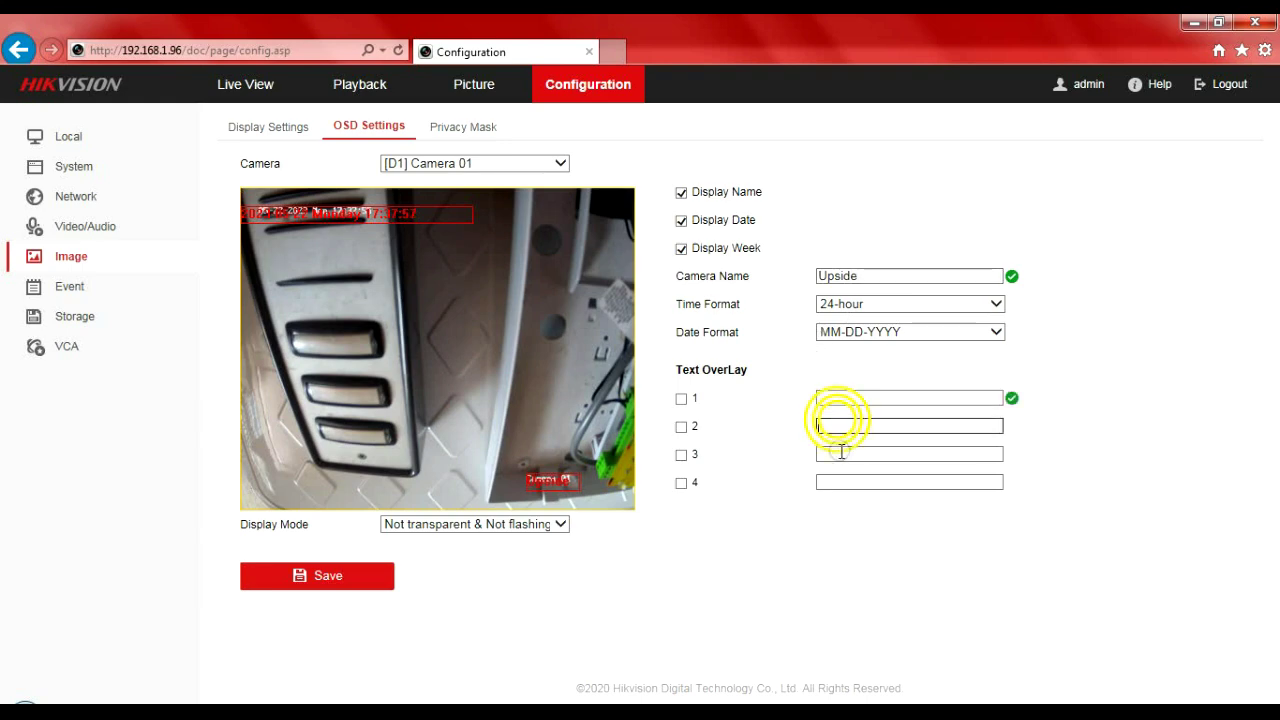
{"action": "left_click", "coordinate": [837, 453]}
{"action": "left_click", "coordinate": [835, 480]}
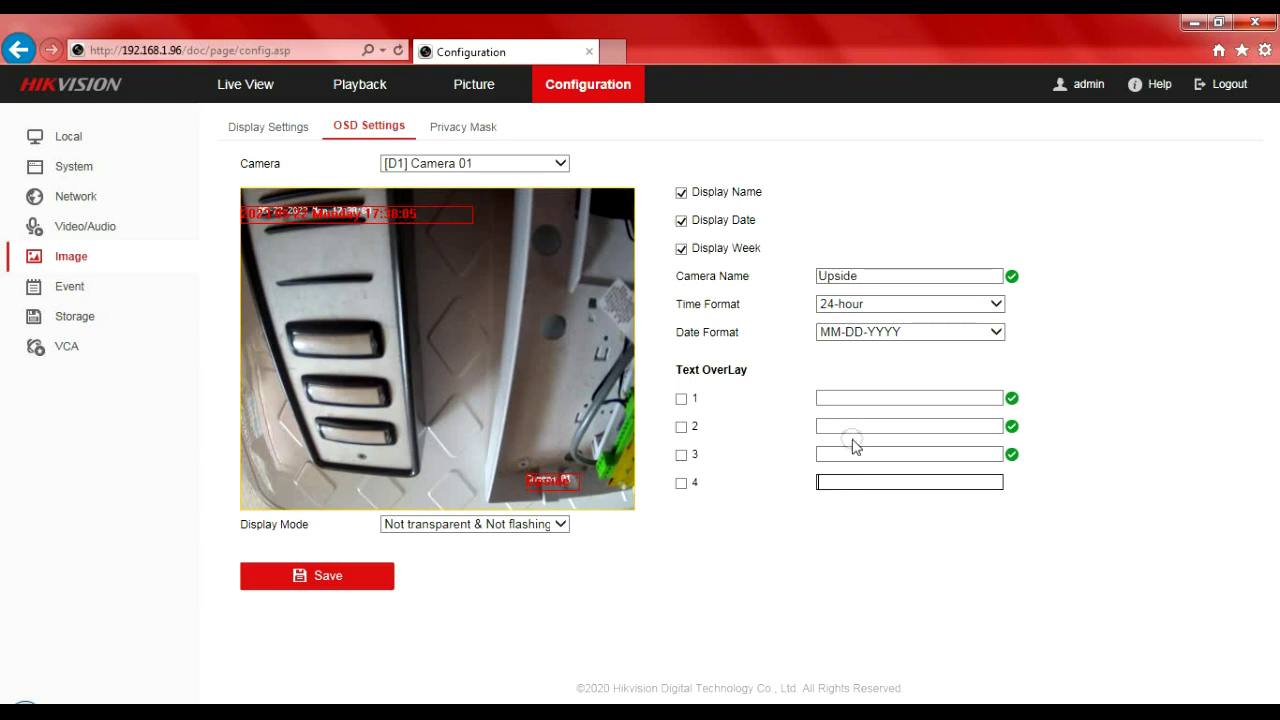
{"action": "left_click", "coordinate": [342, 580]}
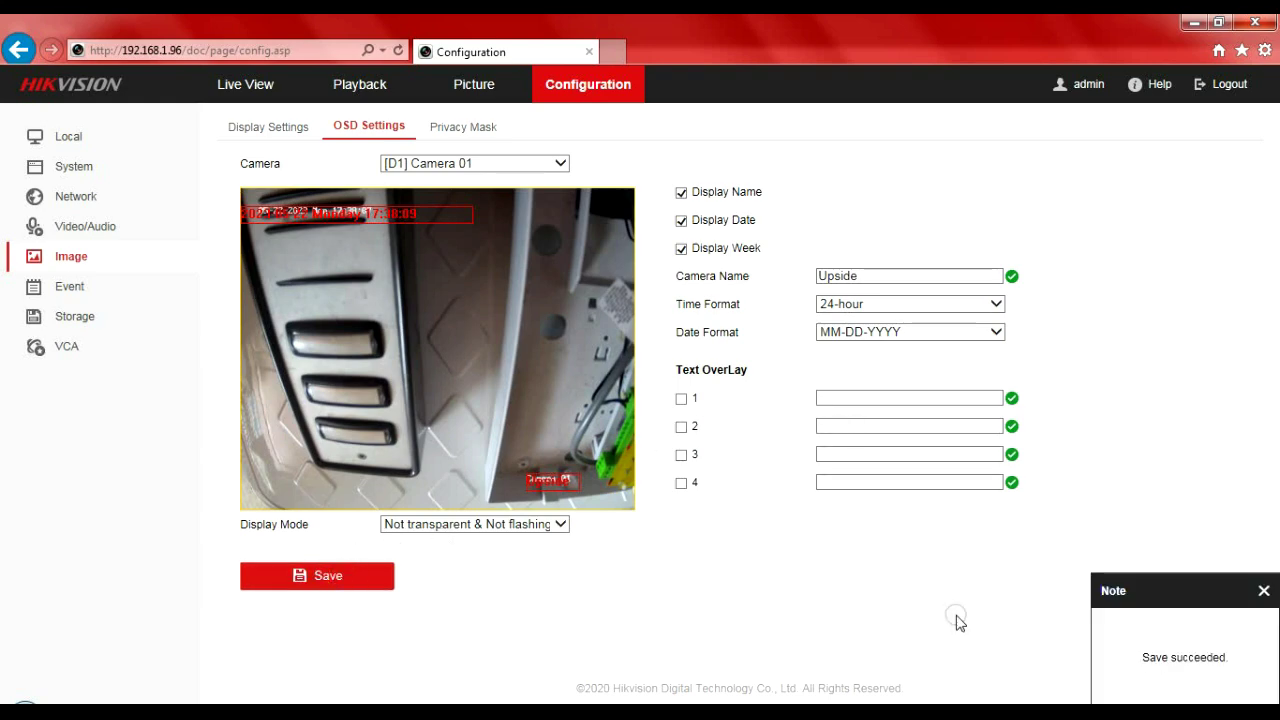
- Switch to camera D2, replace its Camera Name with Paxton, and save the OSD settings
{"action": "left_click", "coordinate": [557, 166]}
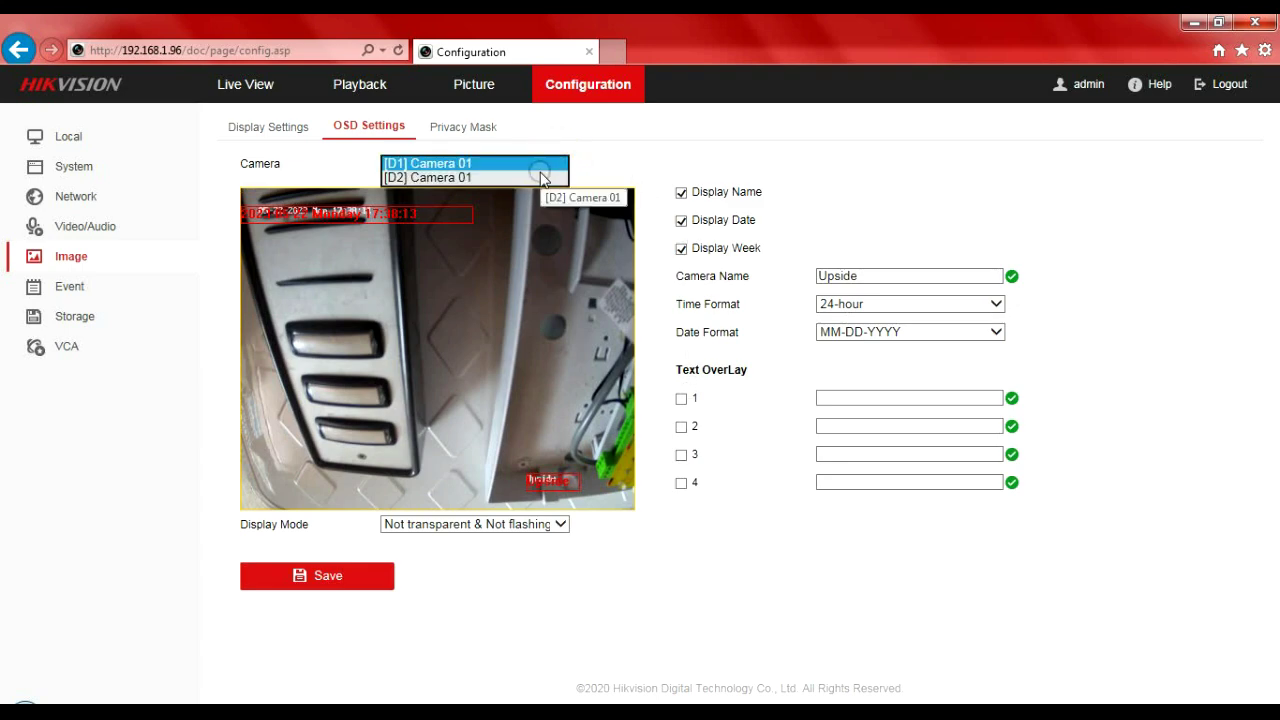
{"action": "left_click", "coordinate": [541, 178]}
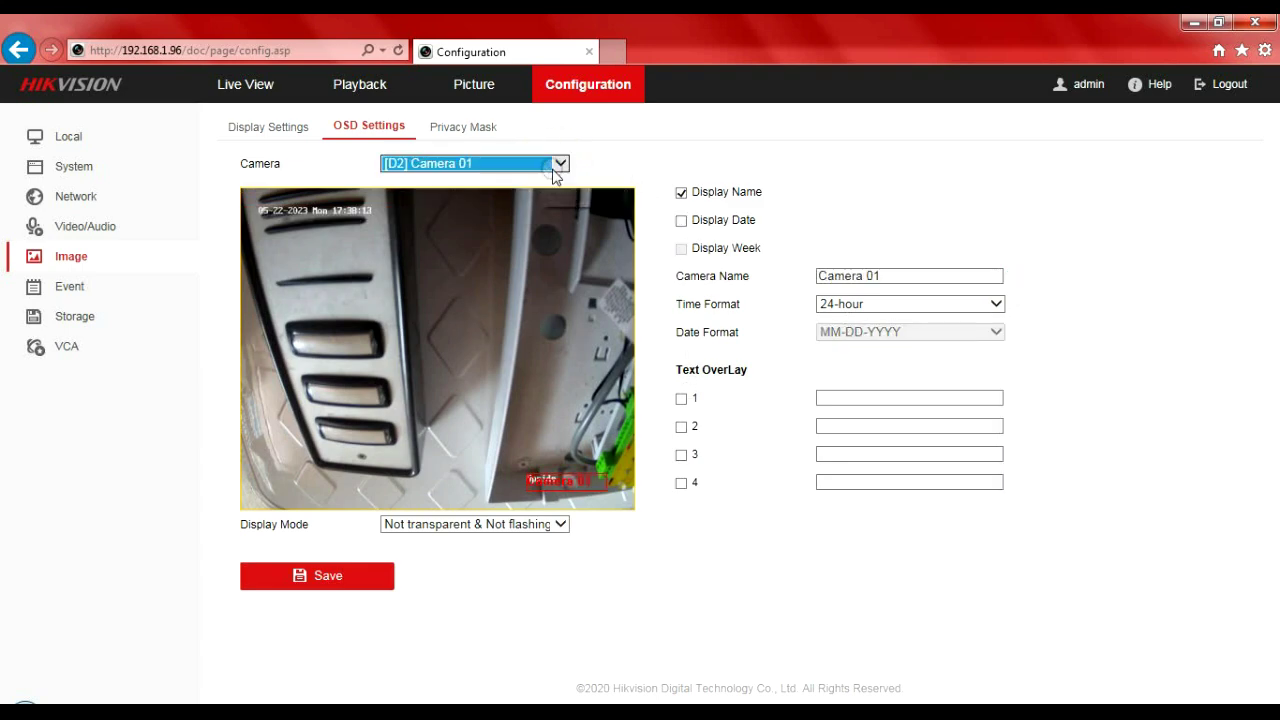
{"action": "left_click", "coordinate": [930, 277]}
{"action": "left_click_drag", "start_coordinate": [874, 276], "coordinate": [820, 276]}
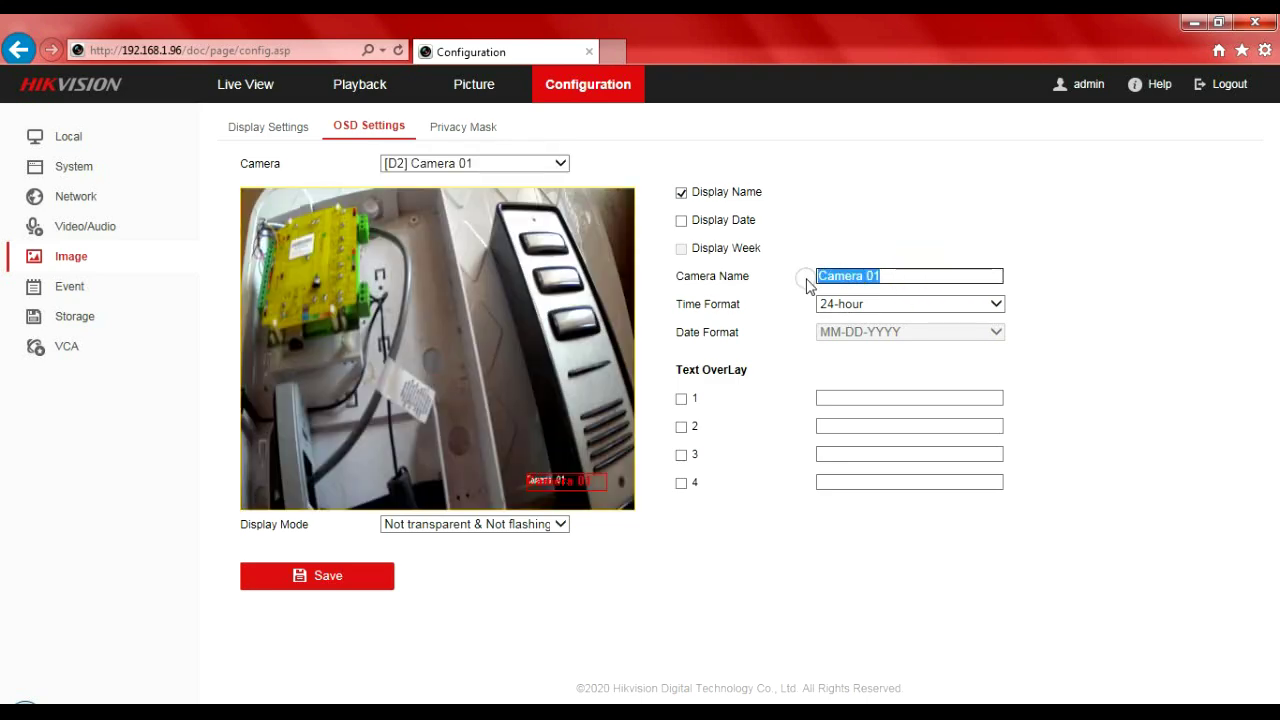
{"action": "type", "text": "Pat"}
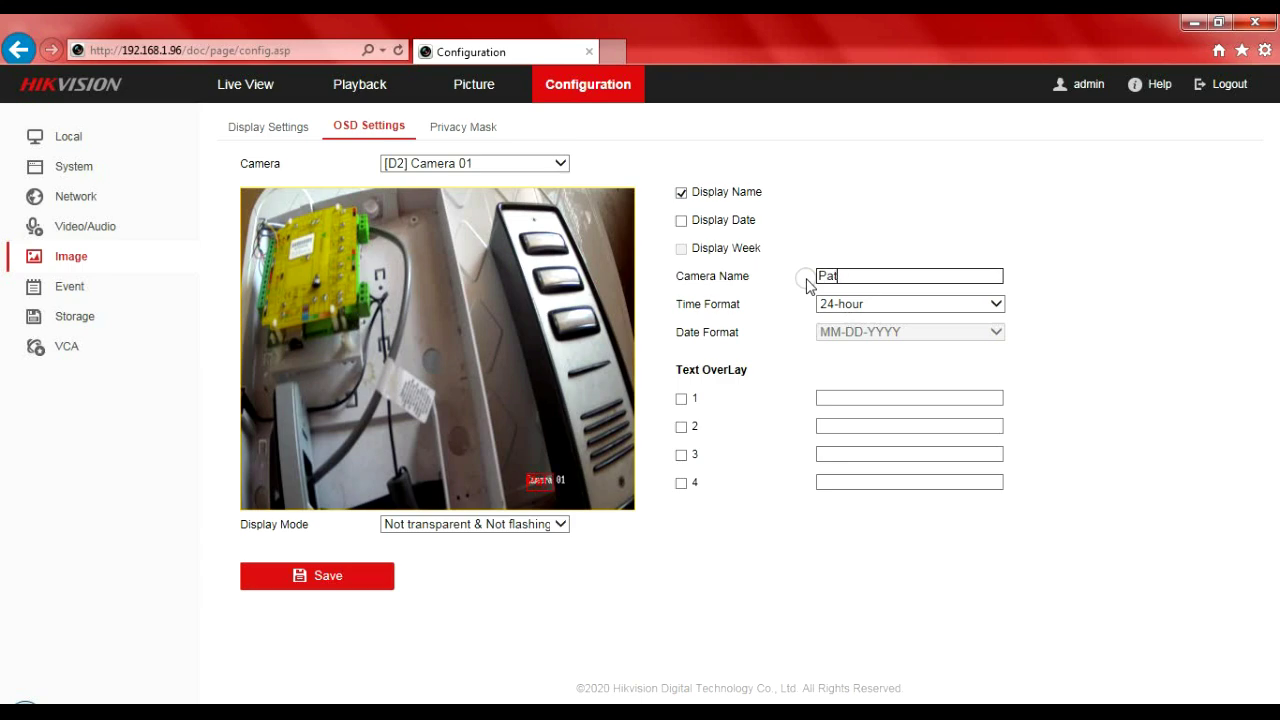
{"action": "type", "text": "ien"}
{"action": "key", "text": "BackSpace"}
{"action": "key", "text": "BackSpace"}
{"action": "key", "text": "BackSpace"}
{"action": "key", "text": "BackSpace"}
{"action": "type", "text": "xton"}
{"action": "left_click", "coordinate": [312, 580]}
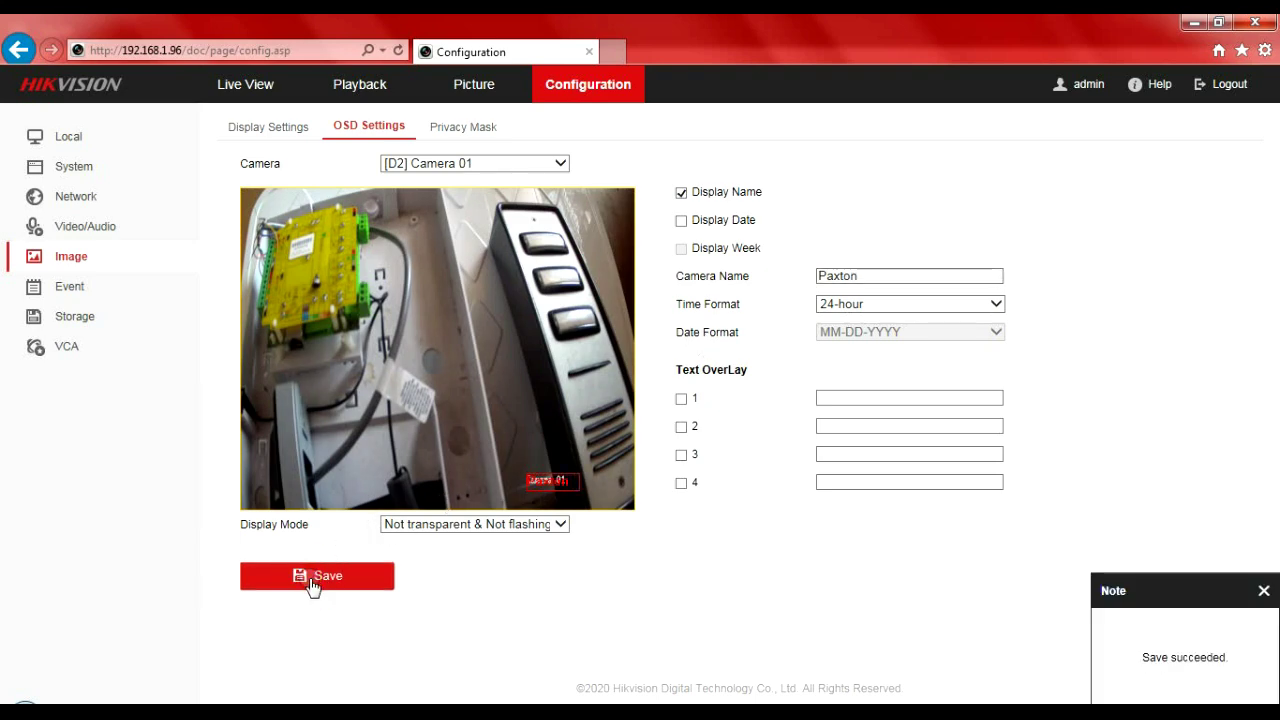
- Return to Live View and start live video in all panes for Upside and Paxton
{"action": "left_click", "coordinate": [233, 78]}
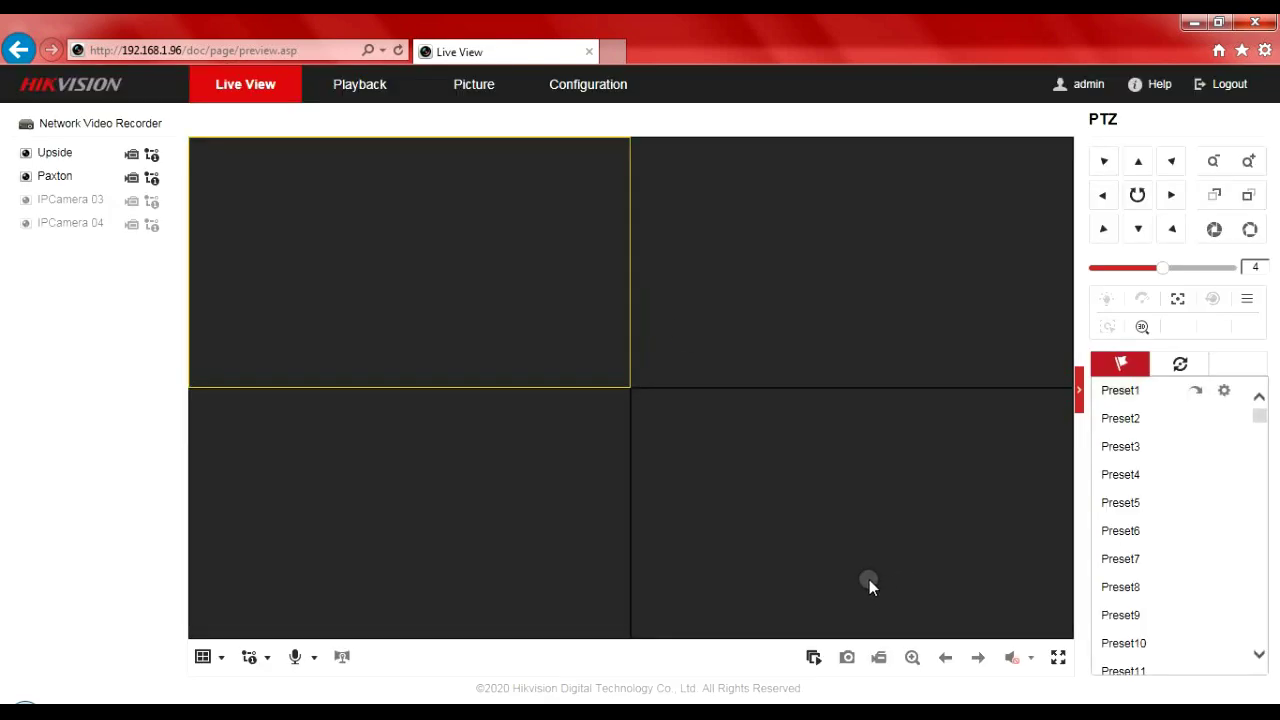
{"action": "left_click", "coordinate": [815, 658]}
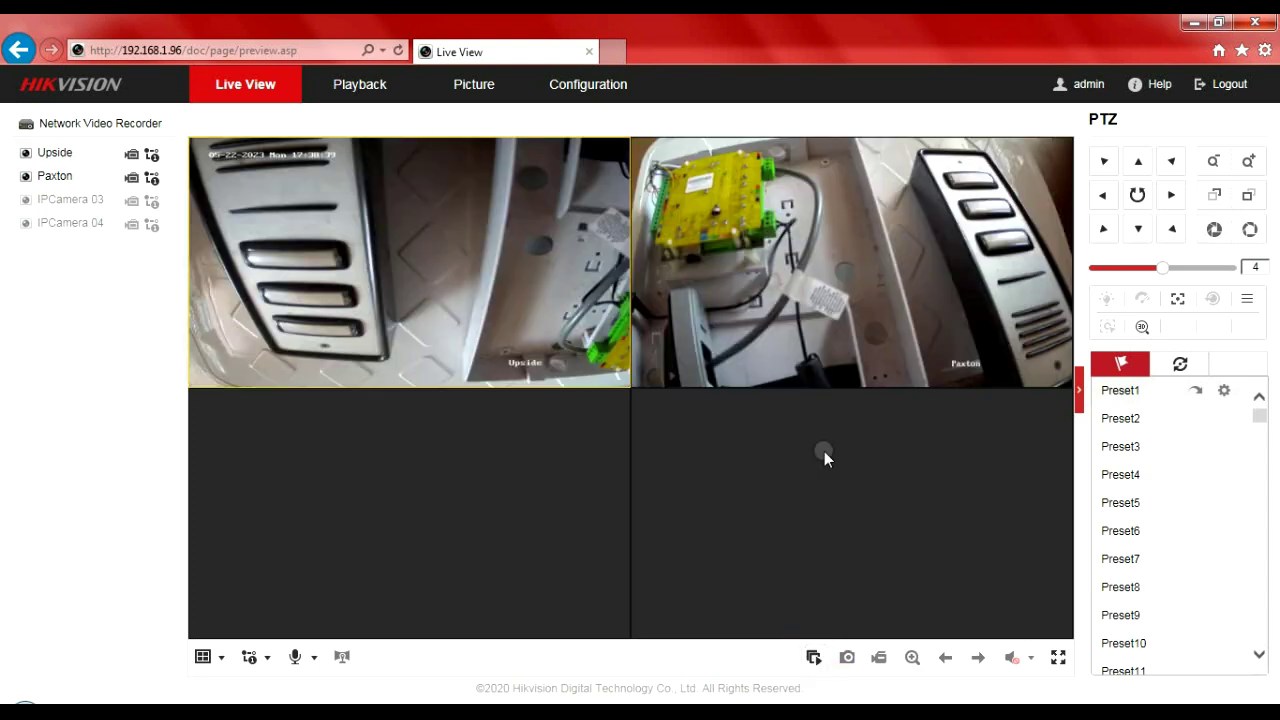